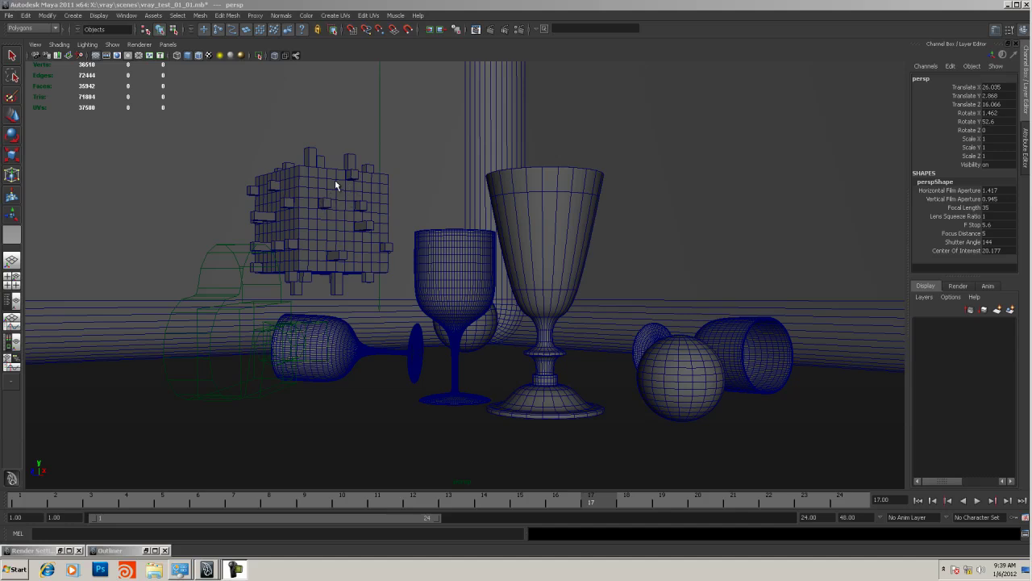
Step: Tumble in around the goblets and studded cube, then look through the camera_still camera
right_click_drag(700, 262, 382, 209, "alt")
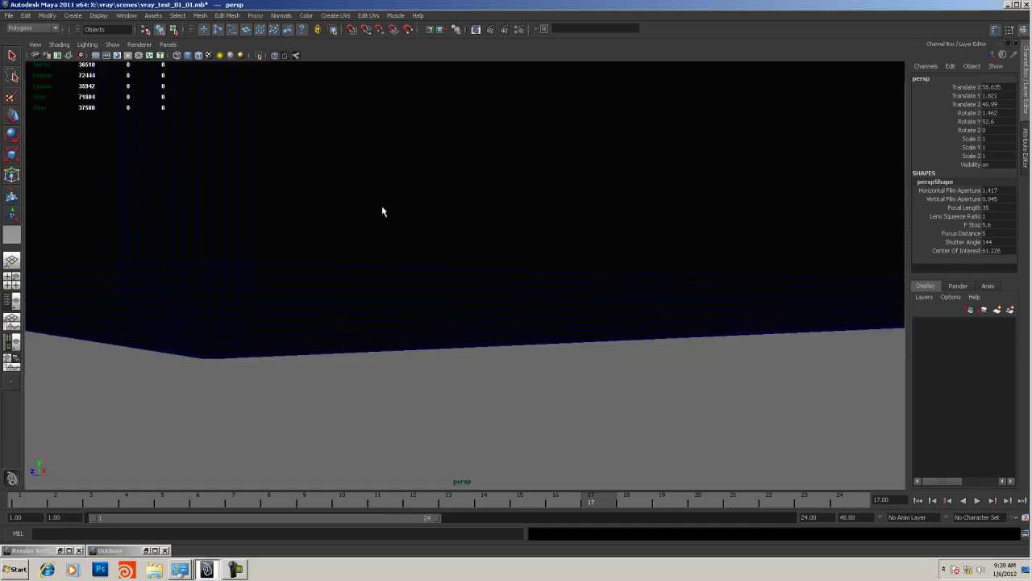
left_click_drag(382, 210, 281, 287, "alt")
right_click_drag(280, 287, 505, 295, "alt")
left_click_drag(505, 295, 599, 315, "alt")
right_click_drag(599, 314, 521, 281, "alt")
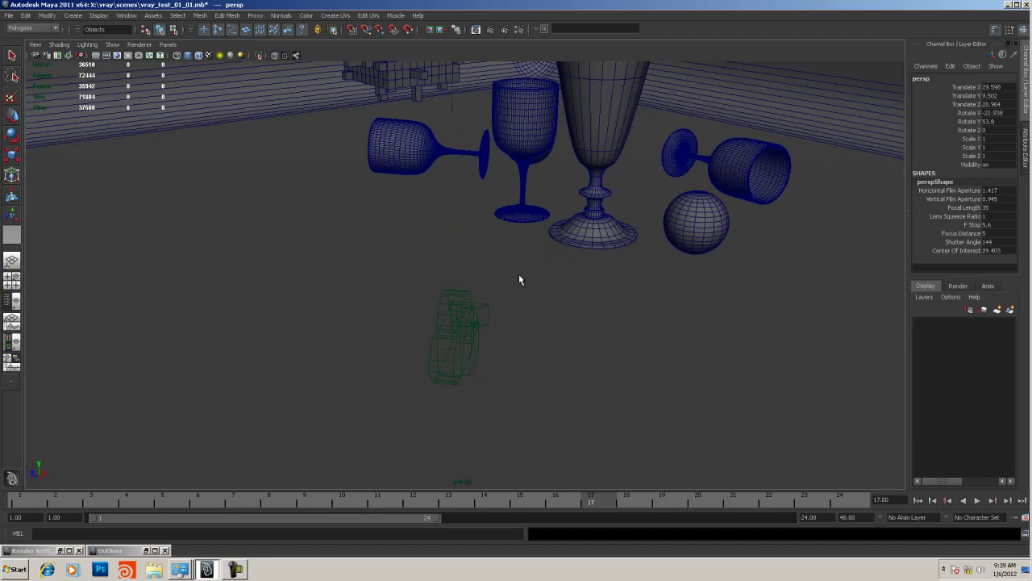
mouse_move(521, 281)
left_mouse_down("alt")
mouse_move(517, 272)
mouse_move(507, 318)
mouse_move(440, 290)
mouse_move(498, 318)
mouse_move(460, 254)
mouse_move(444, 265)
mouse_move(346, 267)
mouse_move(510, 284)
left_mouse_up("alt")
right_click_drag(509, 284, 249, 148, "alt")
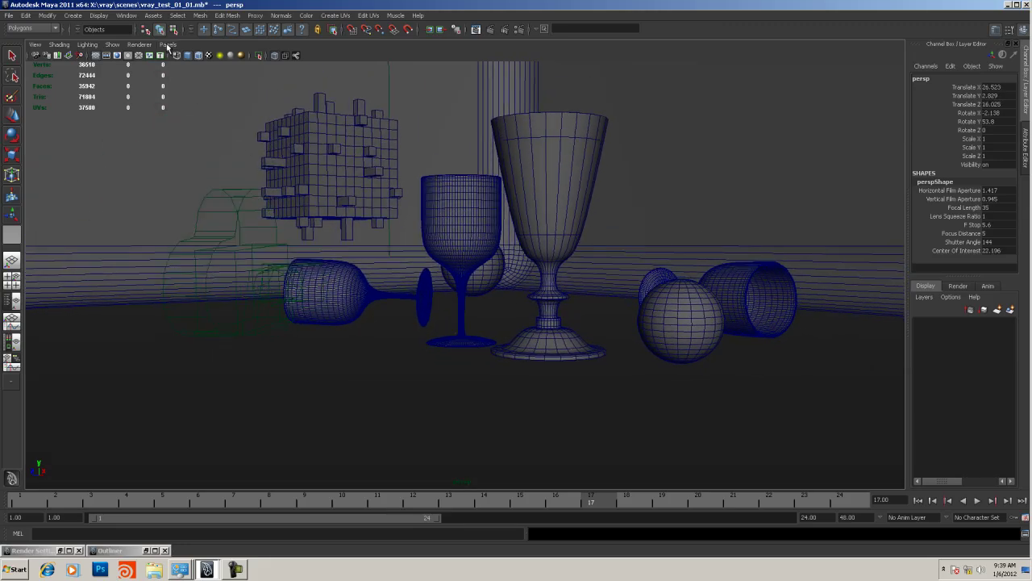
left_click(168, 44)
mouse_move(194, 58)
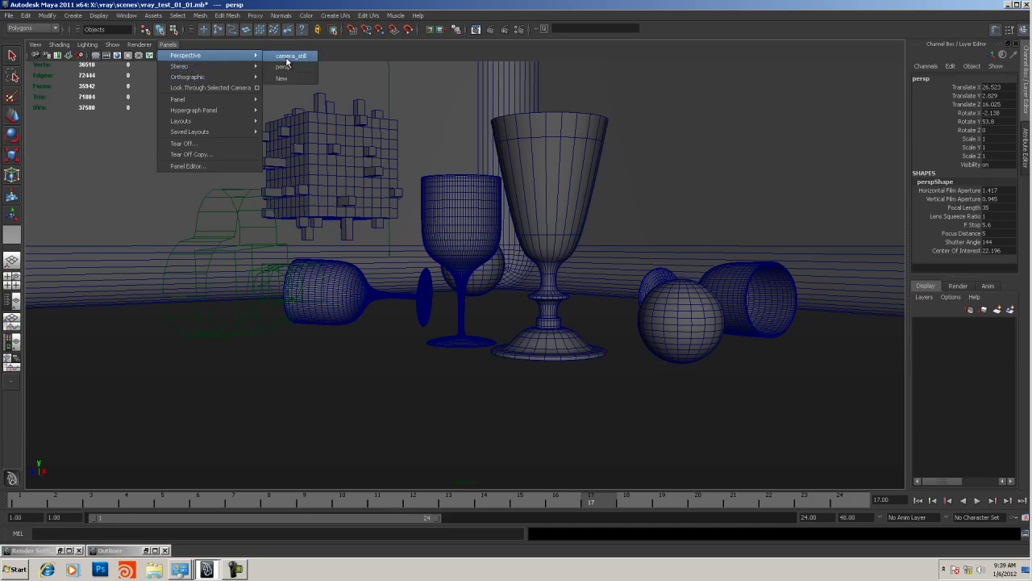
left_click(287, 56)
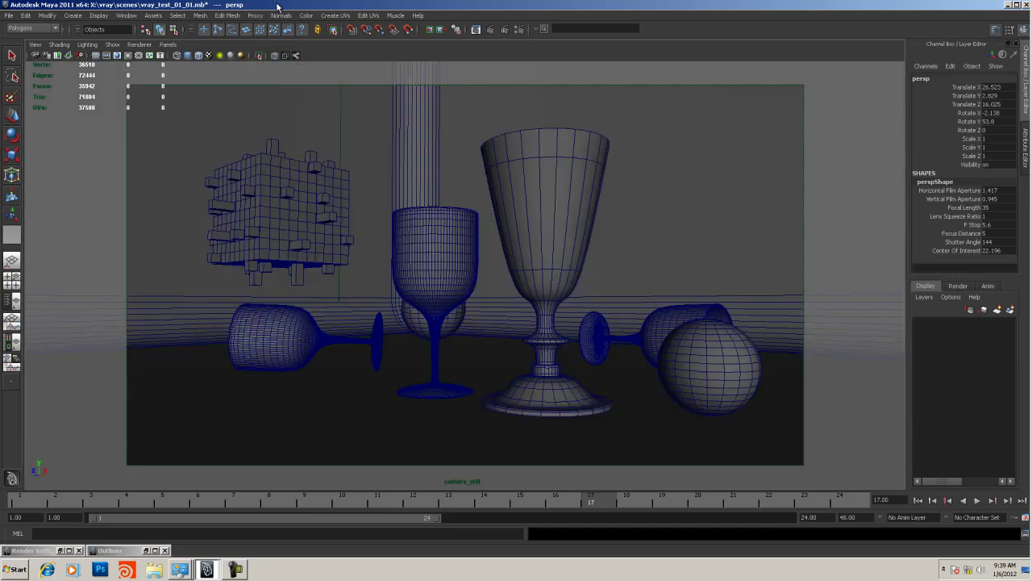
Step: Confirm vrayformaya.mll is loaded in the Plug-in Manager, then bring up Render Settings
left_click(128, 17)
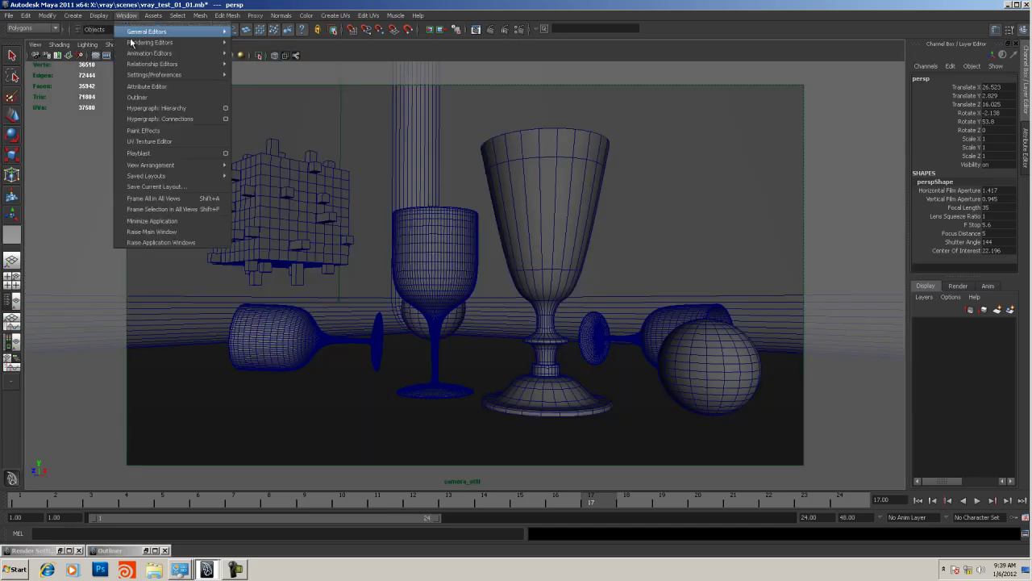
mouse_move(134, 78)
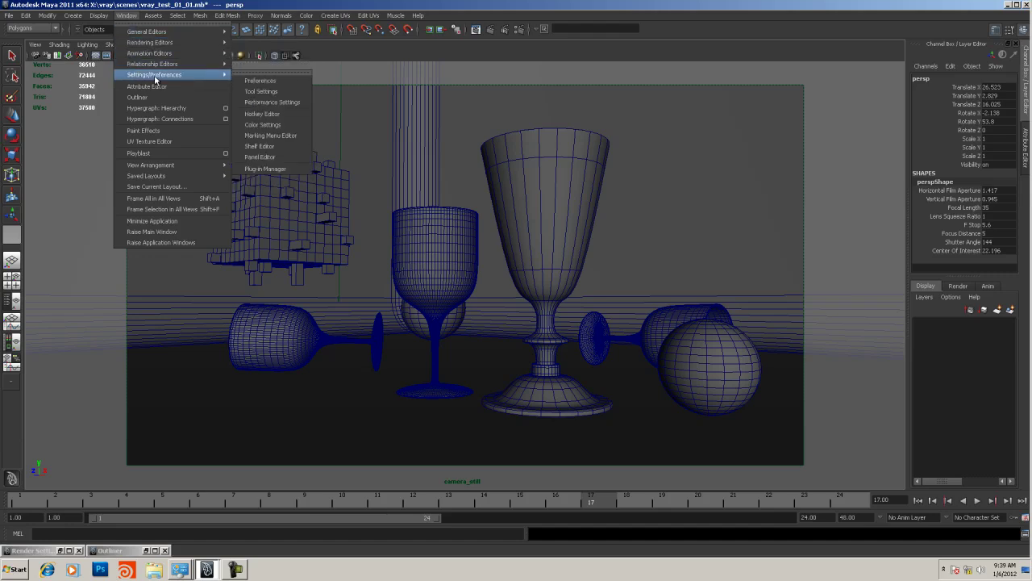
left_click(257, 168)
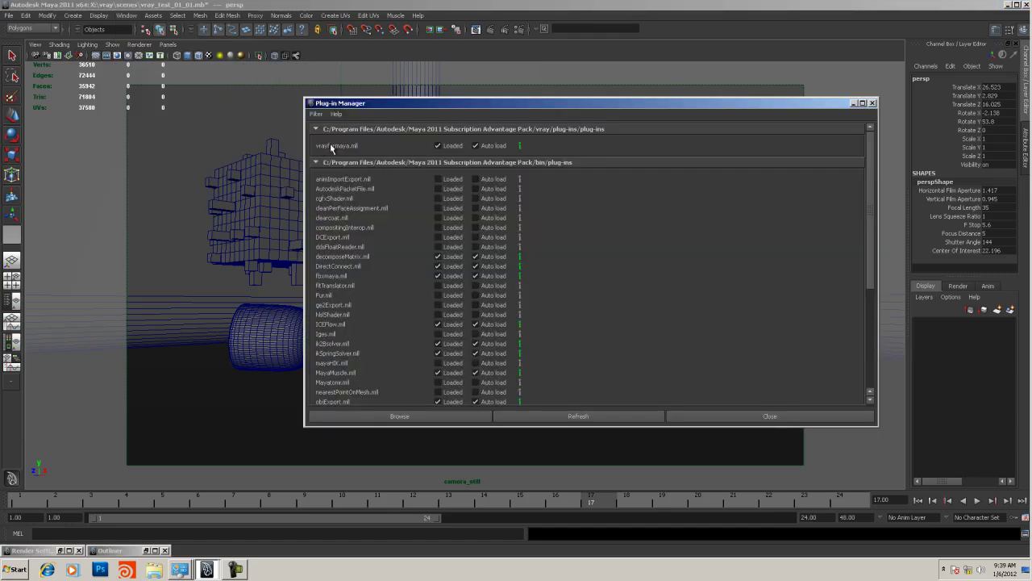
left_click(872, 103)
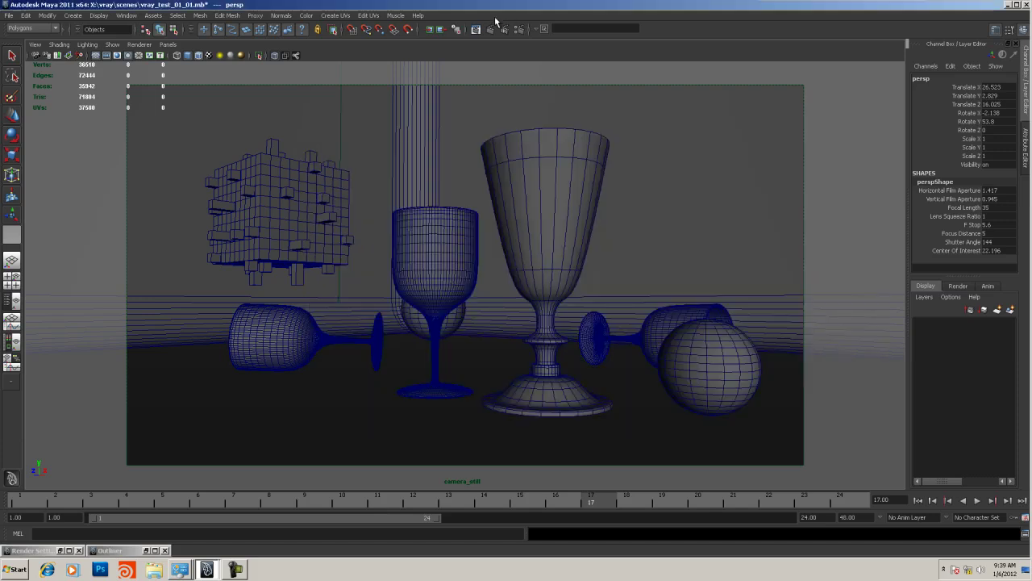
left_click(520, 29)
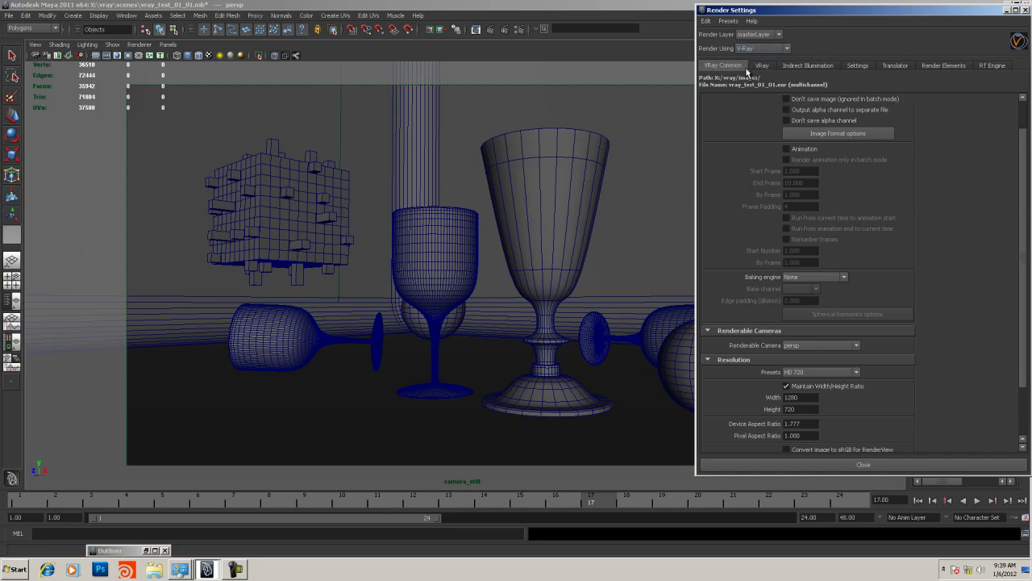
Step: Review the Indirect Illumination tab and keep Adaptive DMC as the V-Ray image sampler
left_click(807, 66)
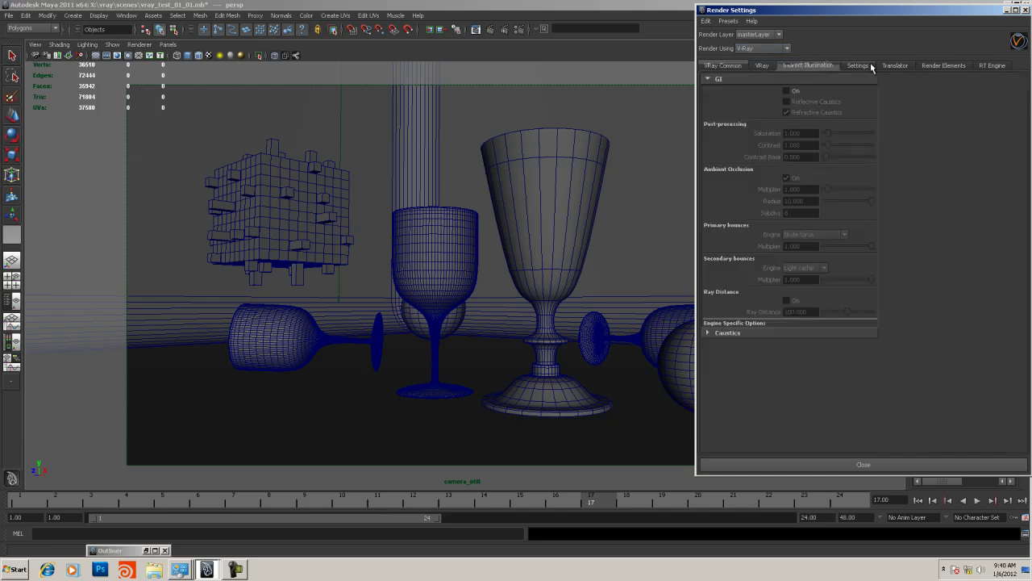
left_click(762, 65)
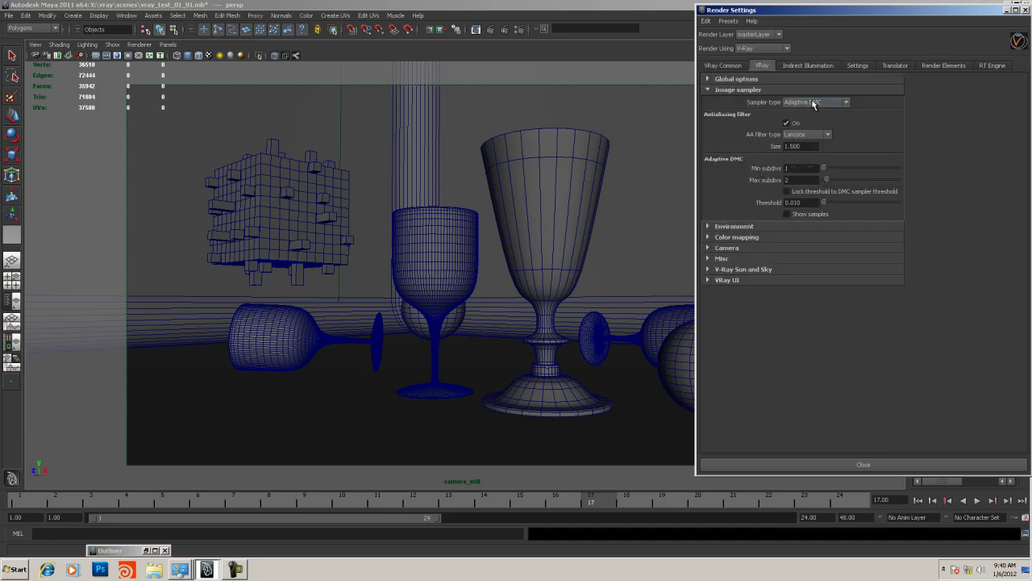
left_click(814, 103)
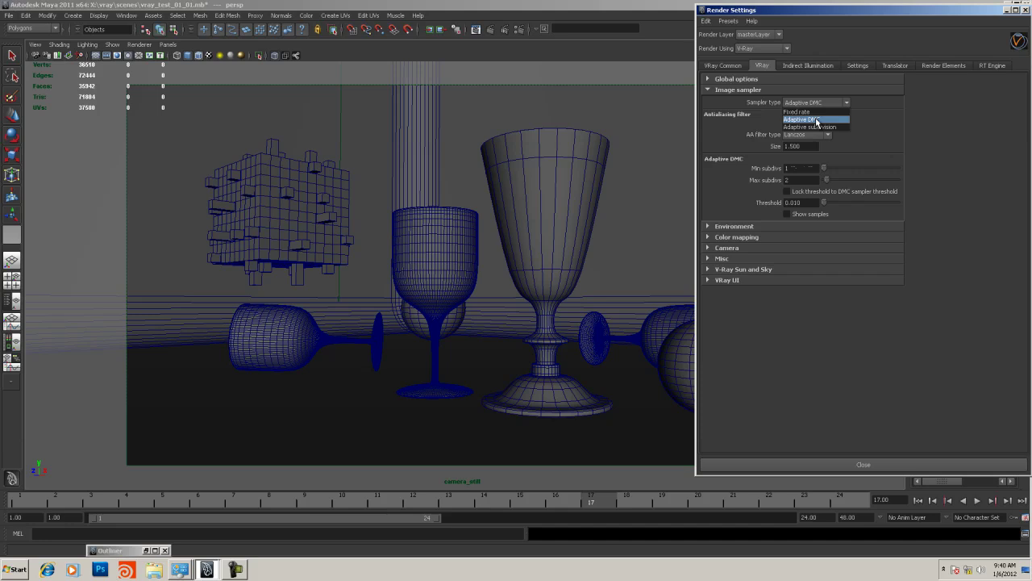
left_click(816, 121)
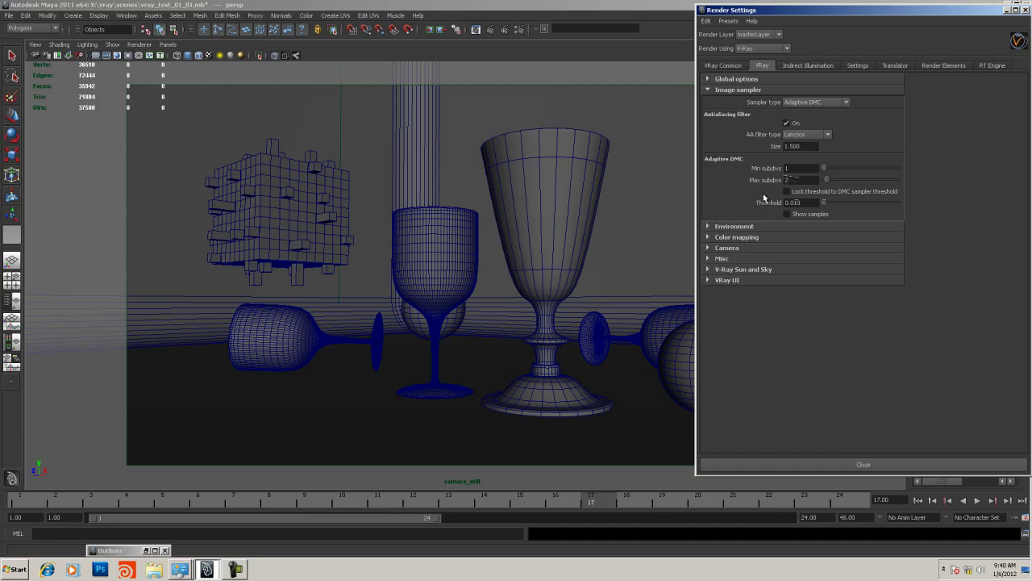
Step: Check the VRay Common output and resolution settings, then minimize Render Settings
left_click(733, 65)
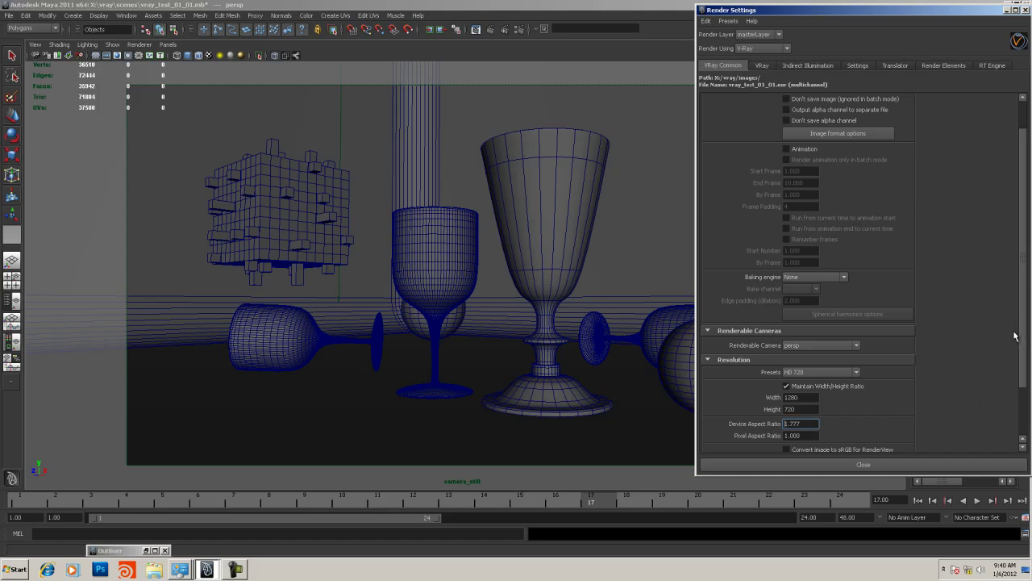
scroll(1021, 336, "down", 2)
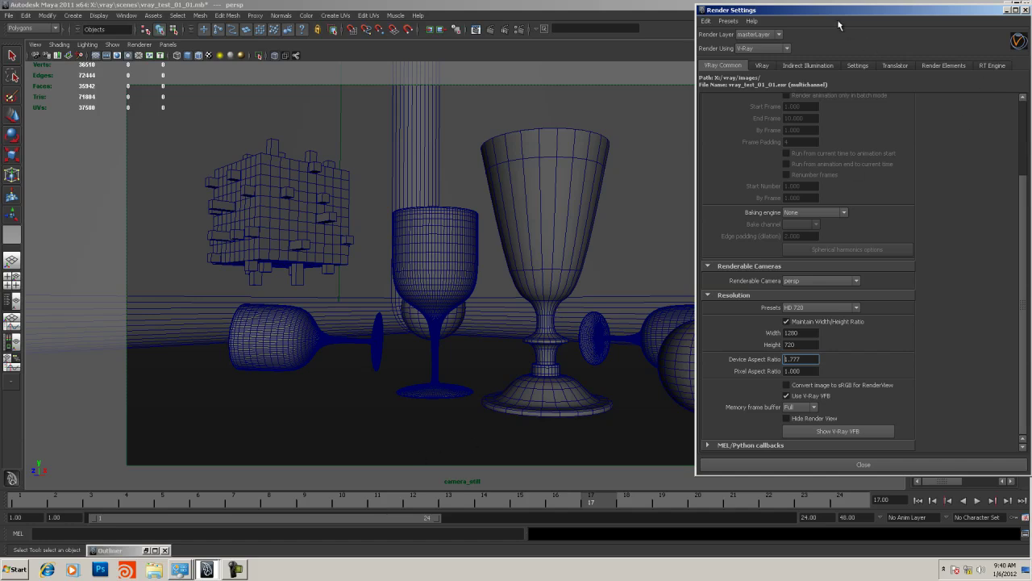
left_click(1007, 11)
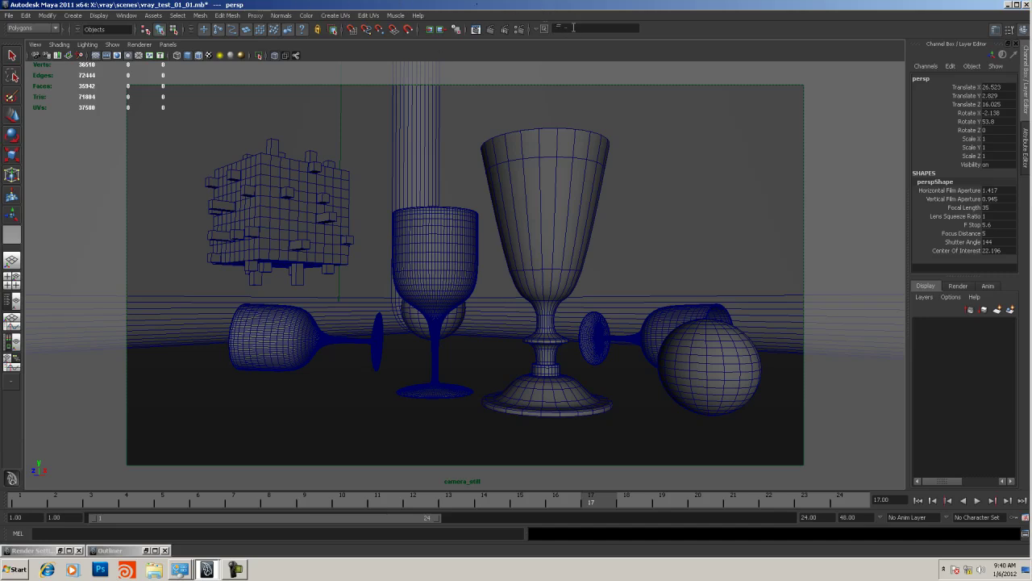
Step: Create a V-Ray rectangle light, move it up beside the studded cube, and show its attributes
left_click(74, 16)
mouse_move(129, 75)
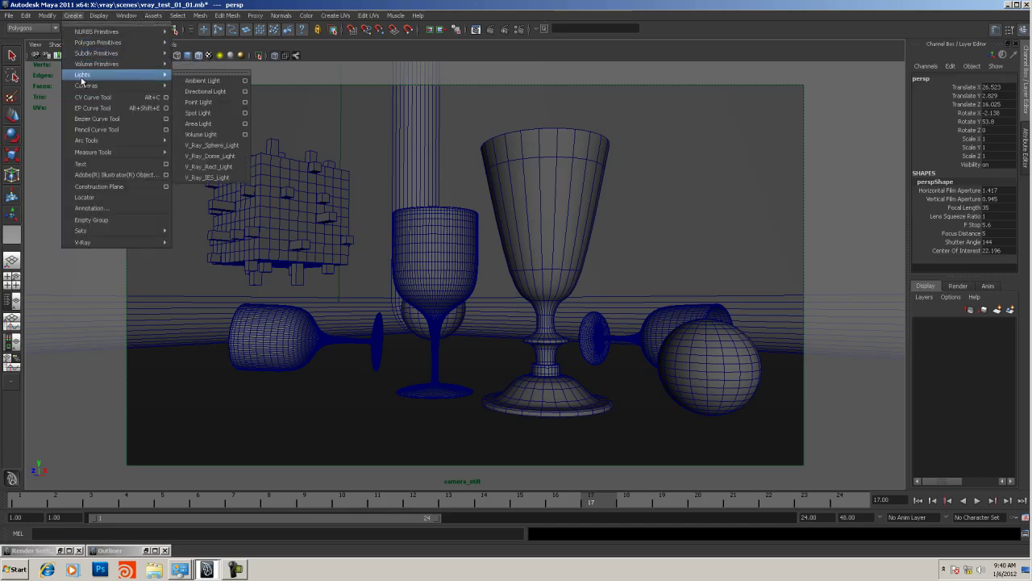
left_click(228, 171)
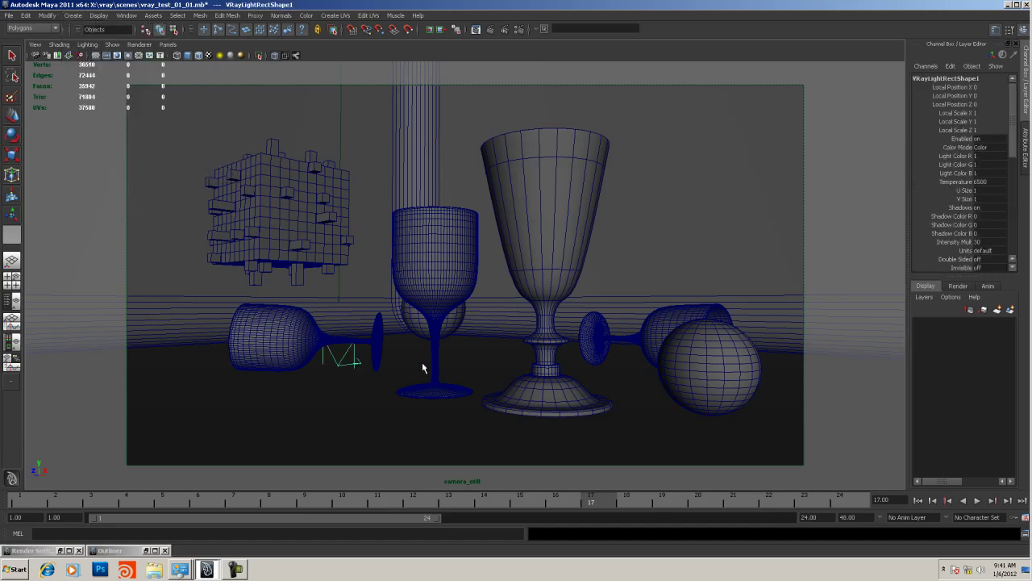
key("w")
left_click_drag(341, 346, 357, 231)
key("t")
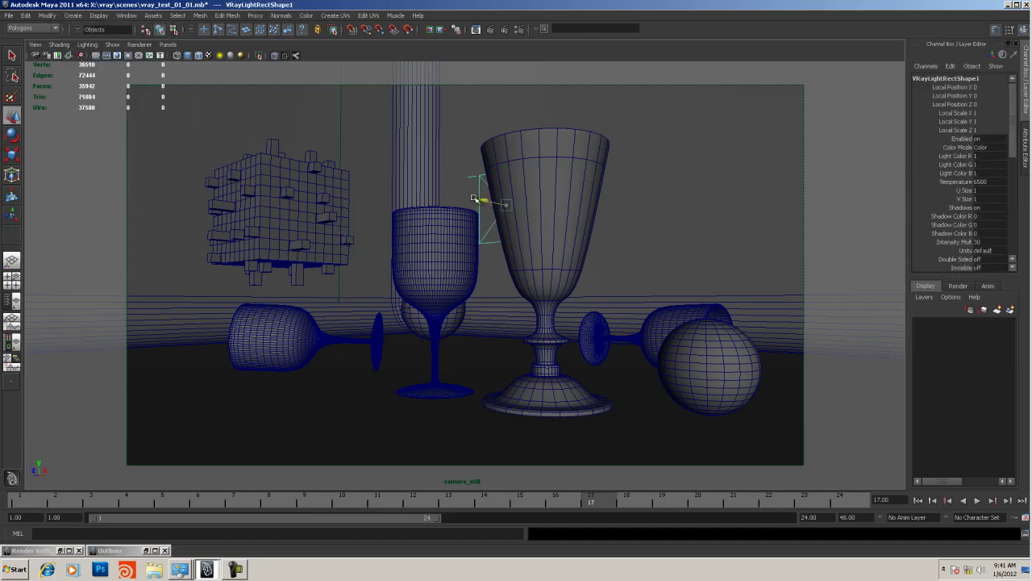
left_click_drag(477, 201, 256, 171)
key("w")
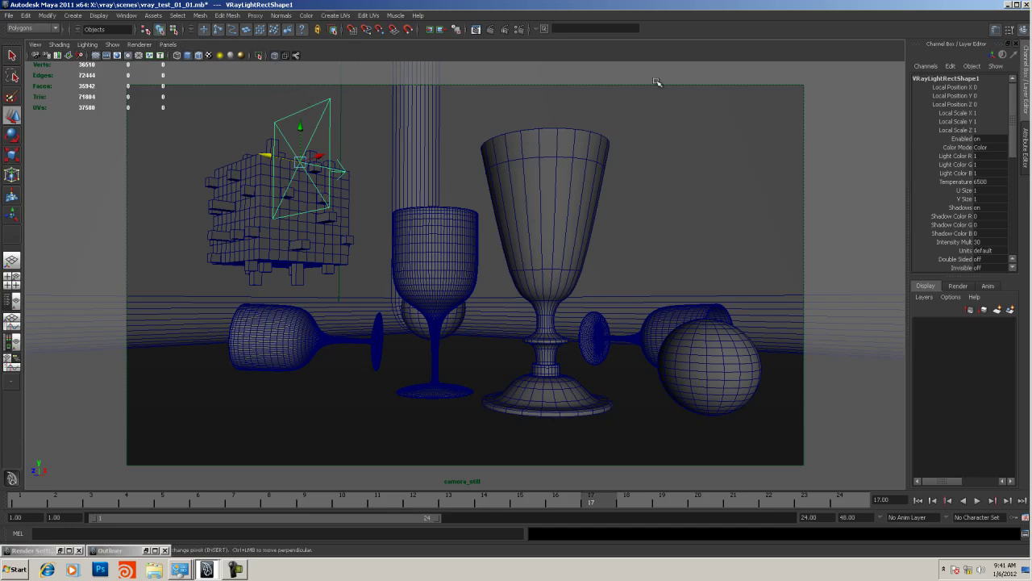
key("ctrl+a")
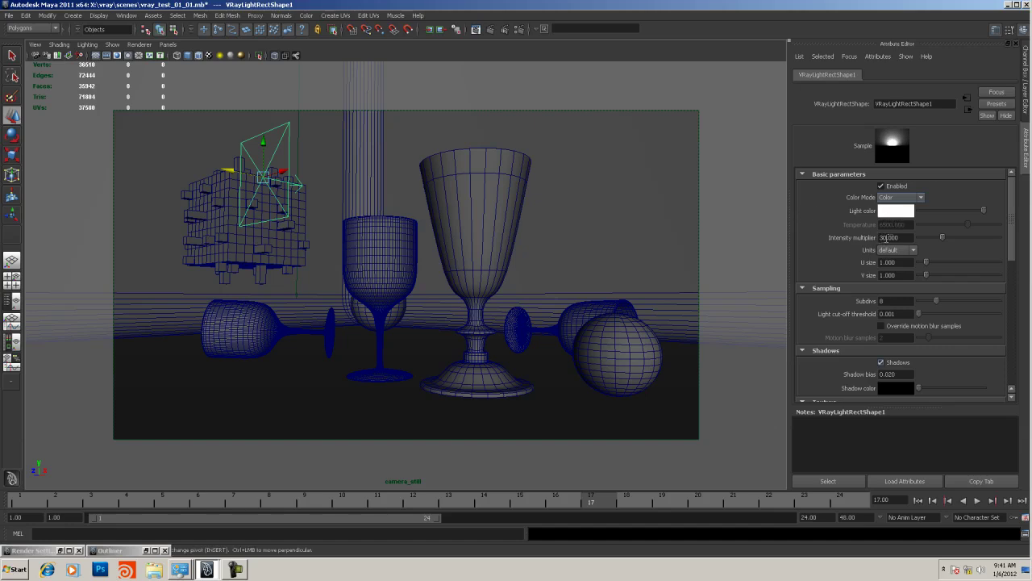
Step: Look through the rectangle light and swing it back to a high oblique position
left_click(168, 44)
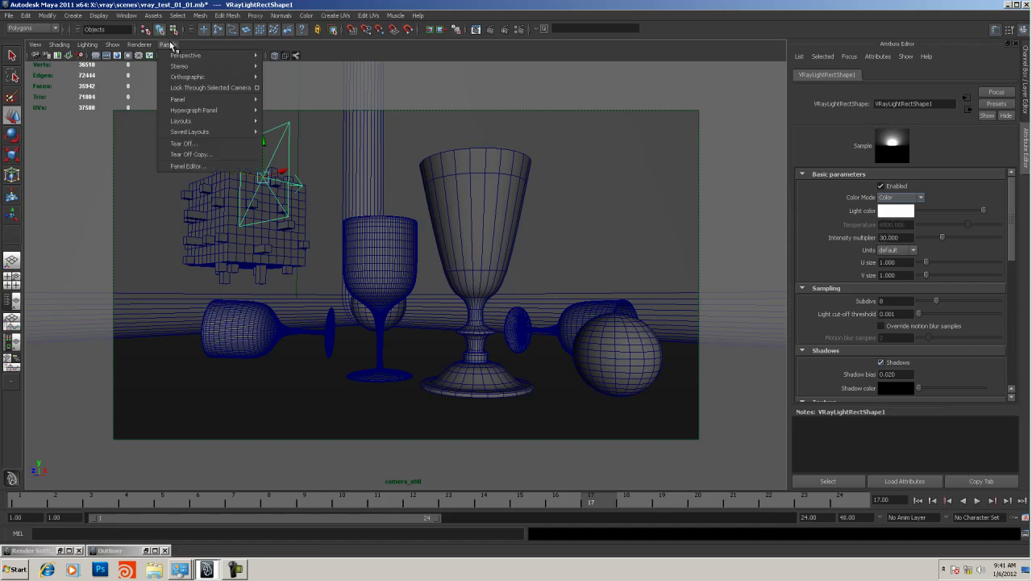
mouse_move(173, 56)
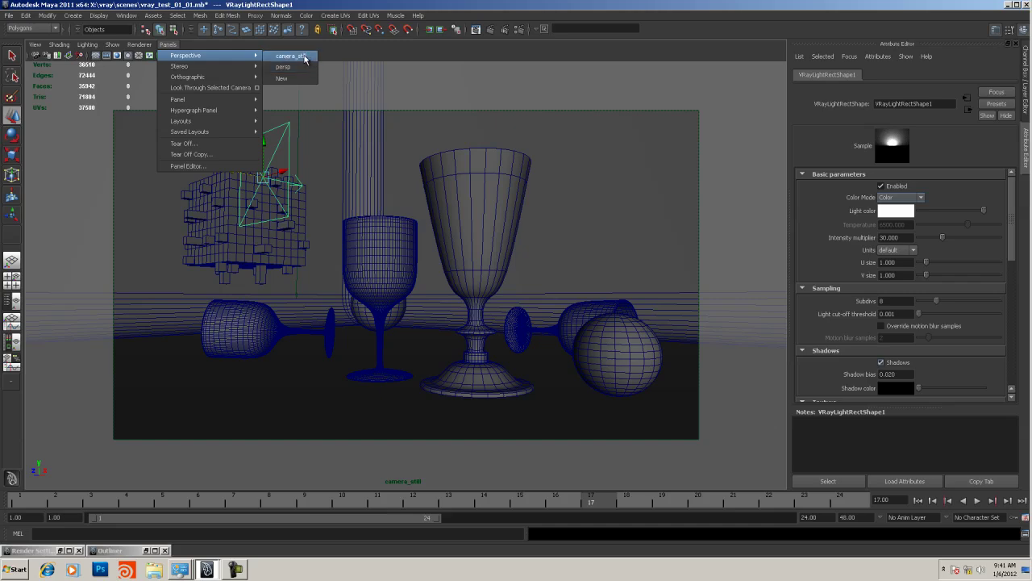
left_click(208, 87)
right_click_drag(454, 218, 313, 214, "alt")
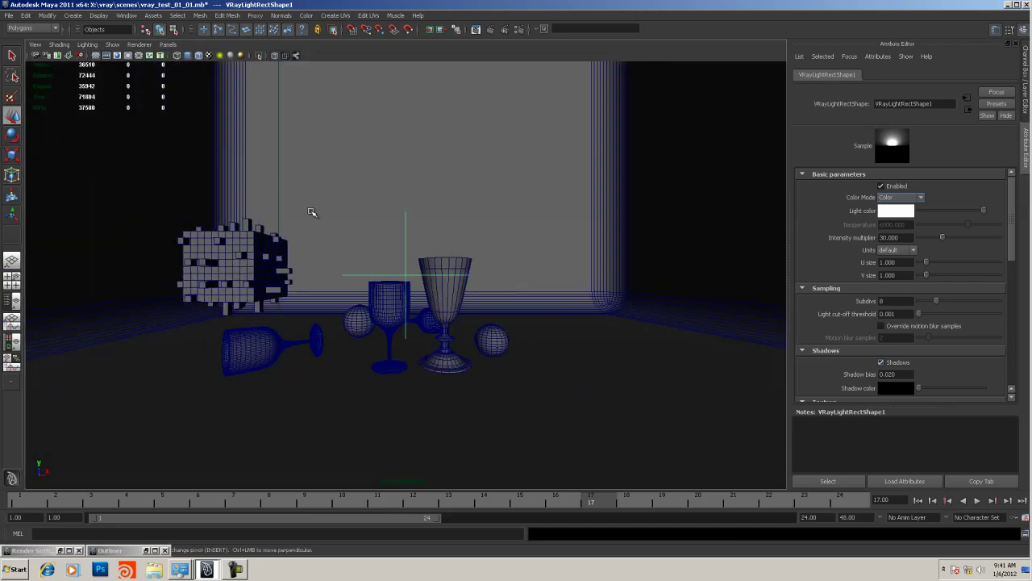
left_click_drag(314, 215, 422, 265, "alt")
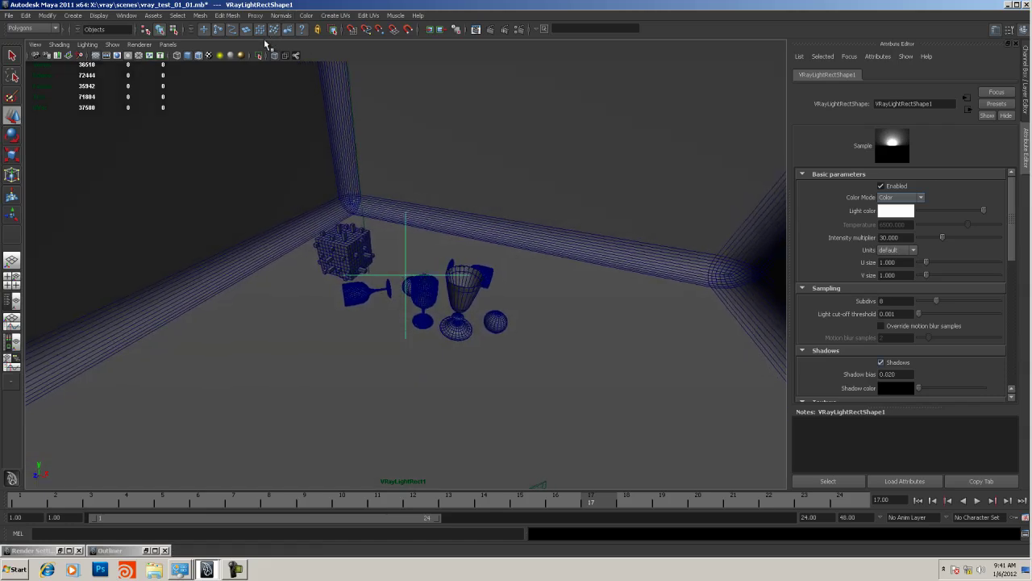
Step: Return the viewport to the camera_still camera
left_click(168, 44)
mouse_move(185, 55)
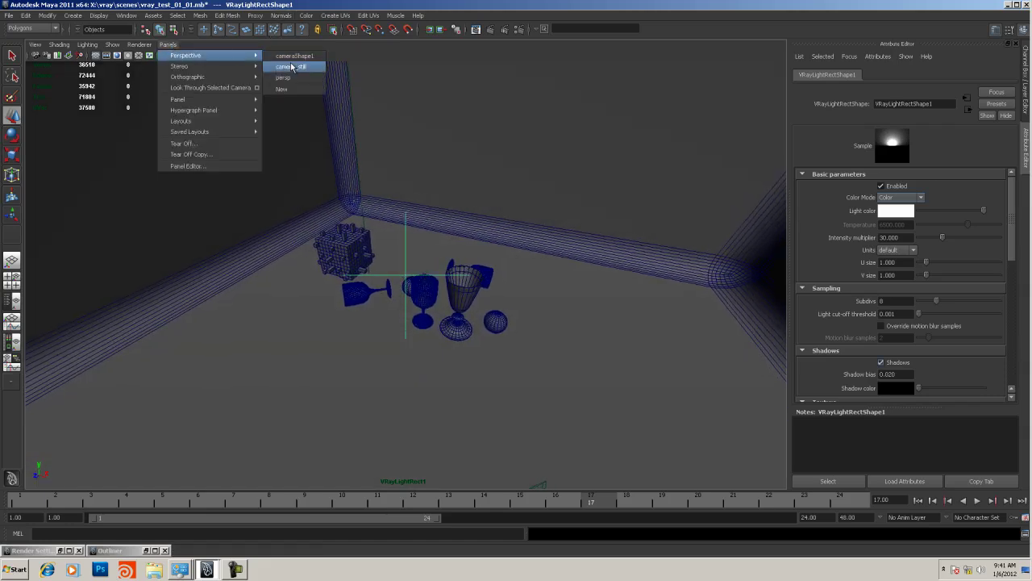
left_click(292, 67)
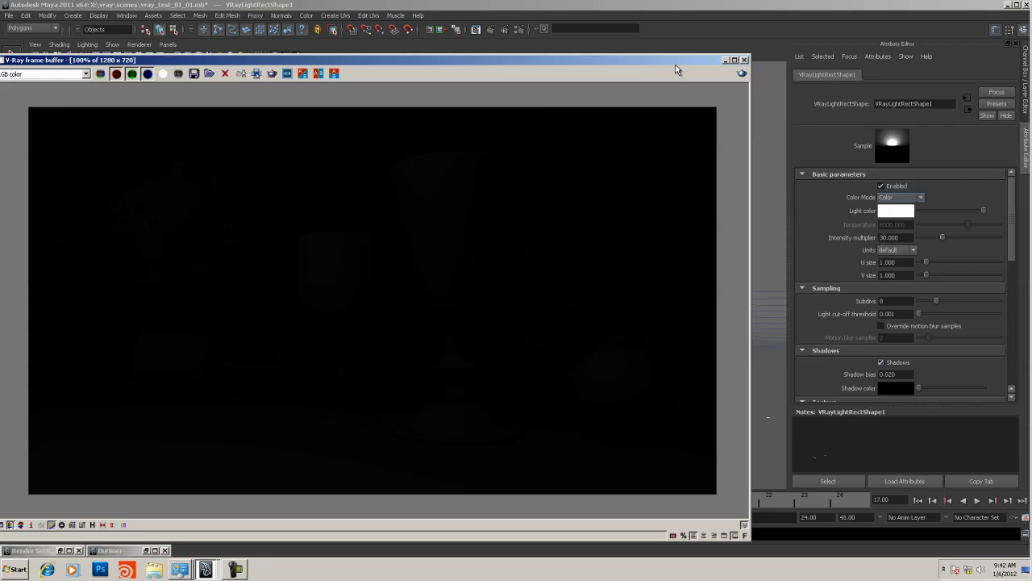
Step: Move the V-Ray frame buffer fully onto the screen and make it shorter
left_click_drag(676, 68, 696, 48)
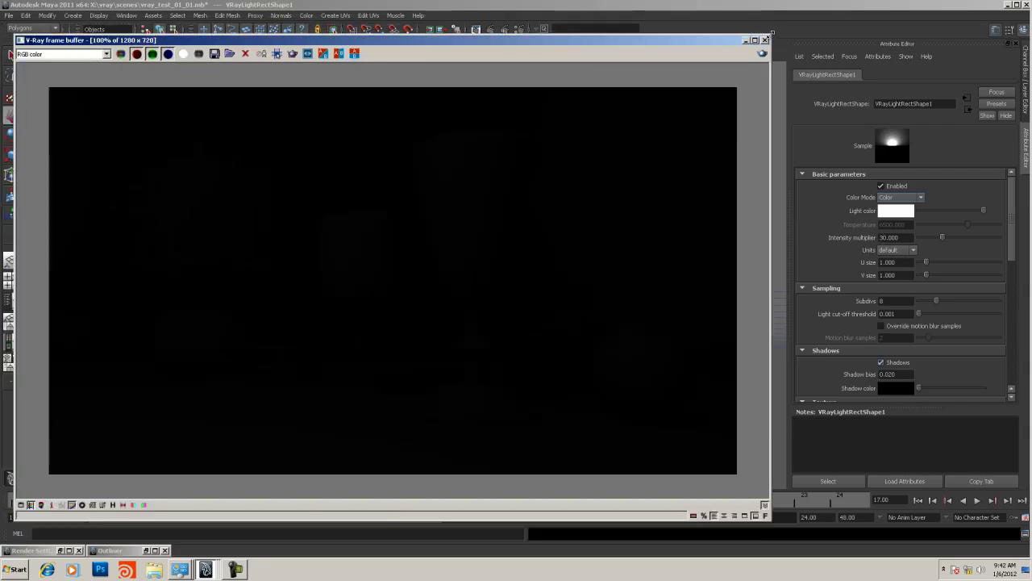
left_click_drag(773, 35, 784, 61)
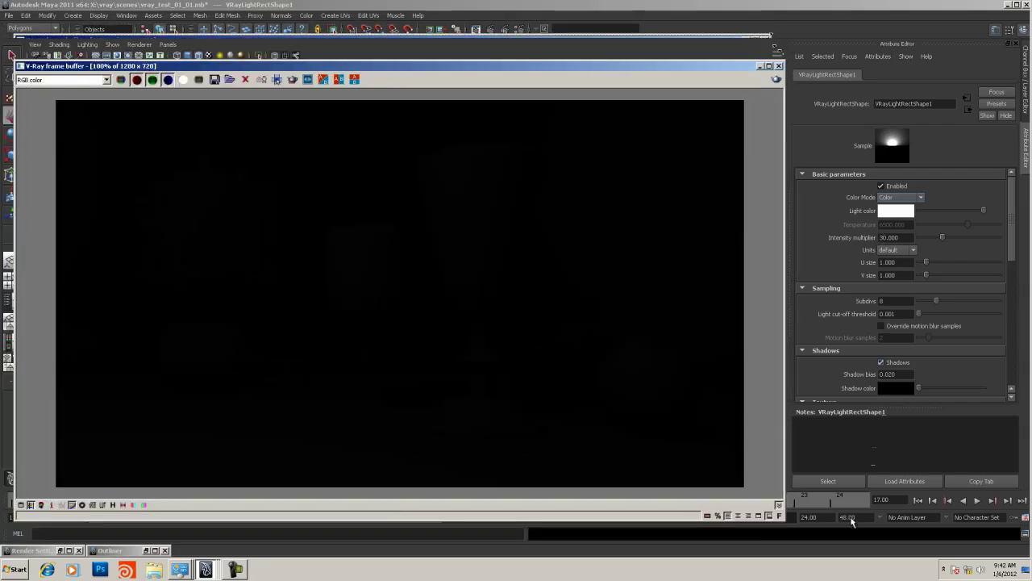
left_click_drag(783, 523, 788, 484)
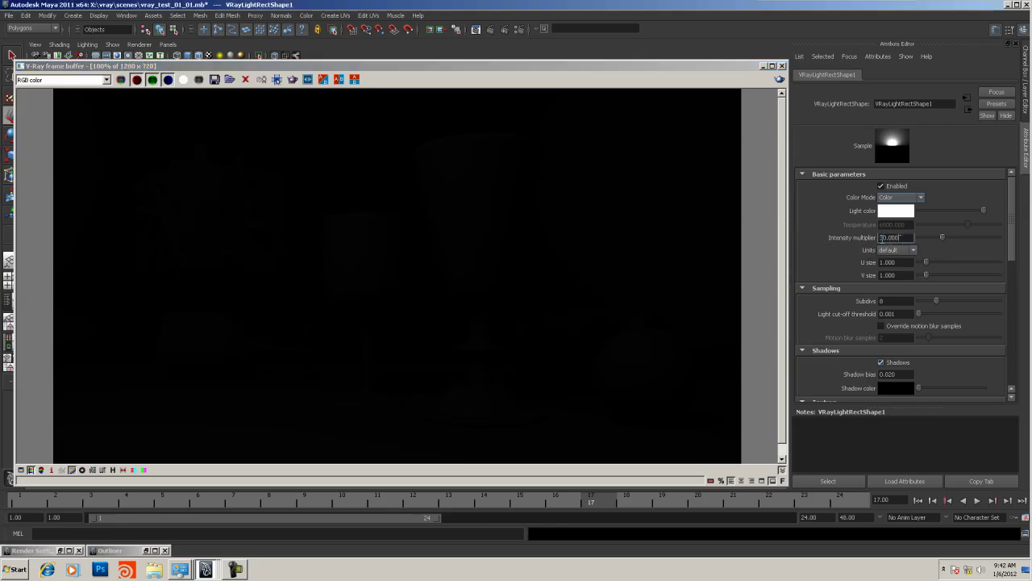
Step: Set the rectangle light's intensity multiplier to 60
double_click(902, 237)
left_click(881, 237)
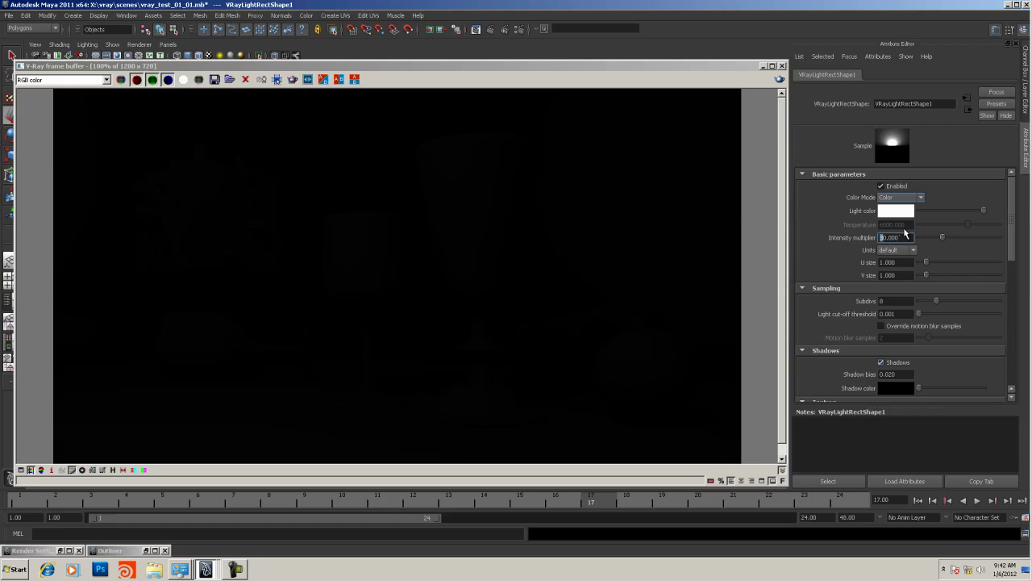
key("Return")
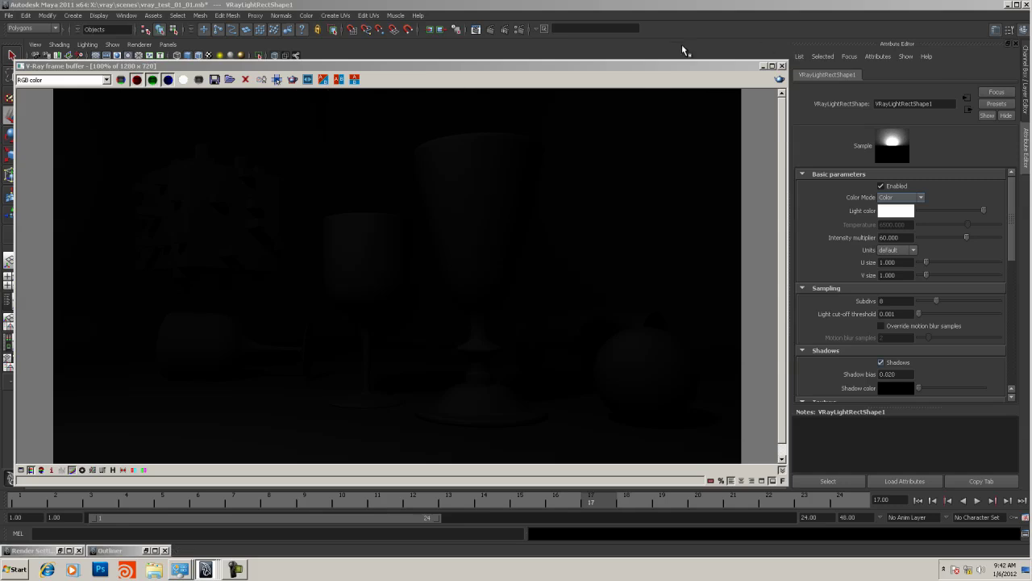
Step: Close the frame buffer and orbit the perspective view to a high angle over the glasses
left_click(781, 65)
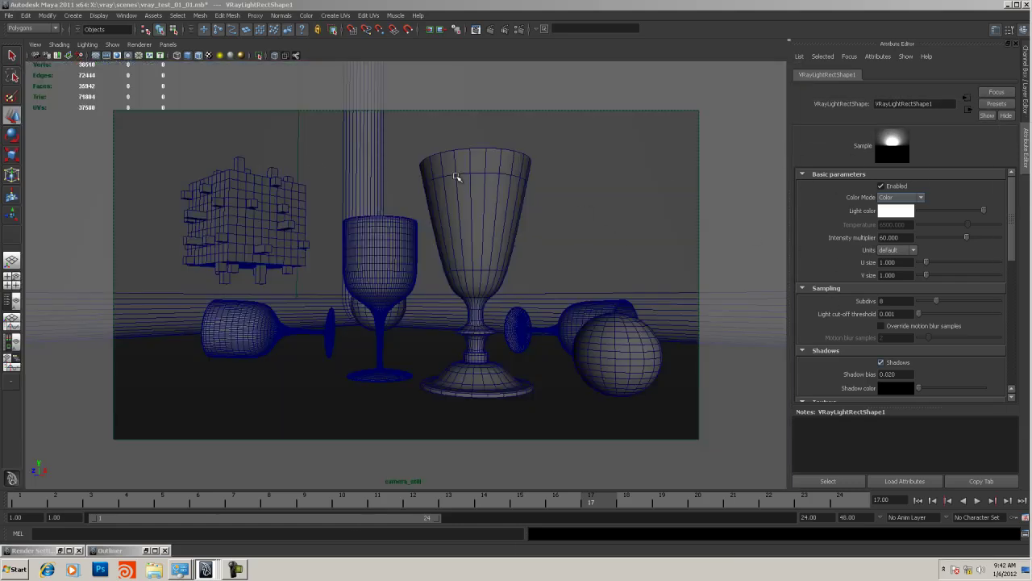
left_click(577, 126)
key("space")
left_click(511, 169)
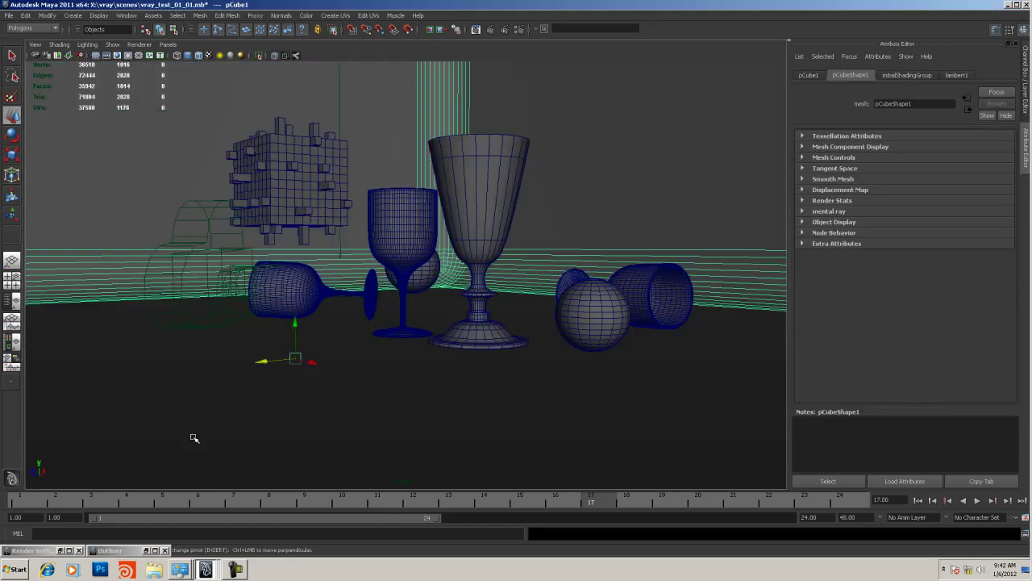
mouse_move(398, 247)
left_mouse_down("alt")
mouse_move(259, 217)
mouse_move(403, 242)
left_mouse_up("alt")
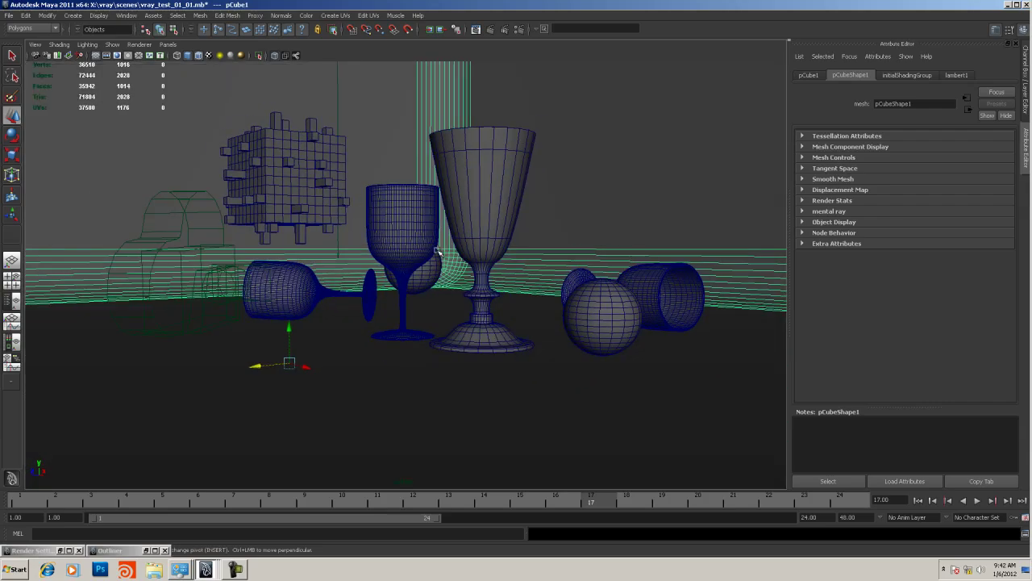
right_click_drag(404, 242, 437, 303, "alt")
left_click_drag(438, 303, 387, 266, "alt")
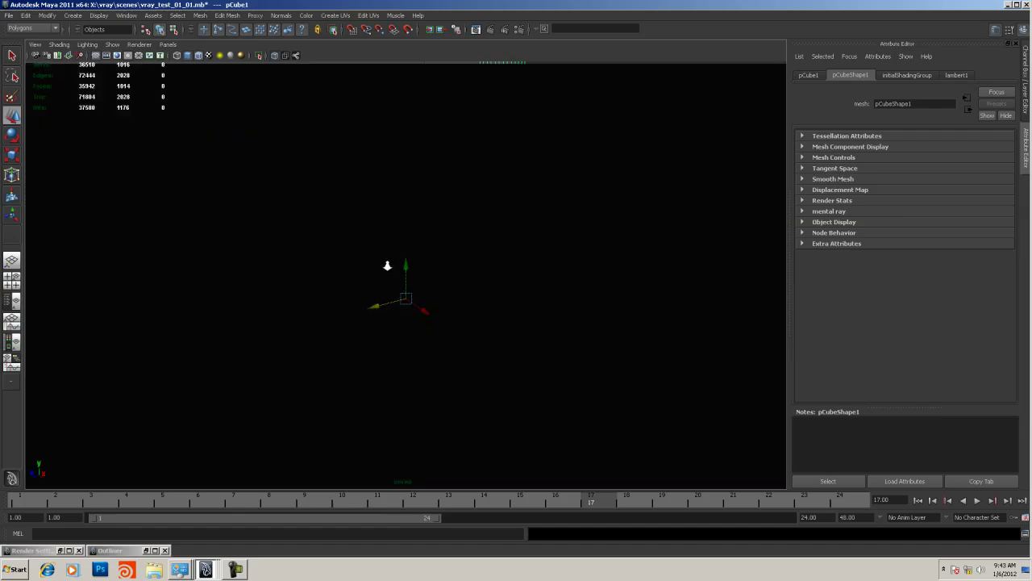
Step: Switch the viewport to wireframe and frame the view above the glasses and cube
left_click(59, 45)
left_click(63, 64)
right_click_drag(501, 324, 217, 209, "alt")
left_click_drag(216, 210, 239, 221, "alt")
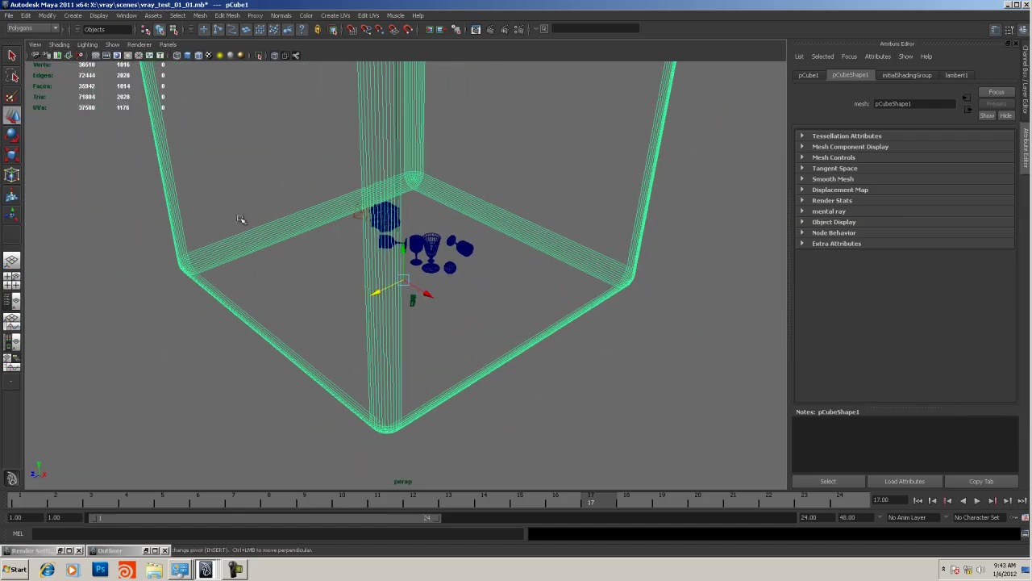
right_click_drag(239, 221, 479, 212, "alt")
Step: Select the rectangle light and set Scale X, Y and Z to 2
left_click(380, 172)
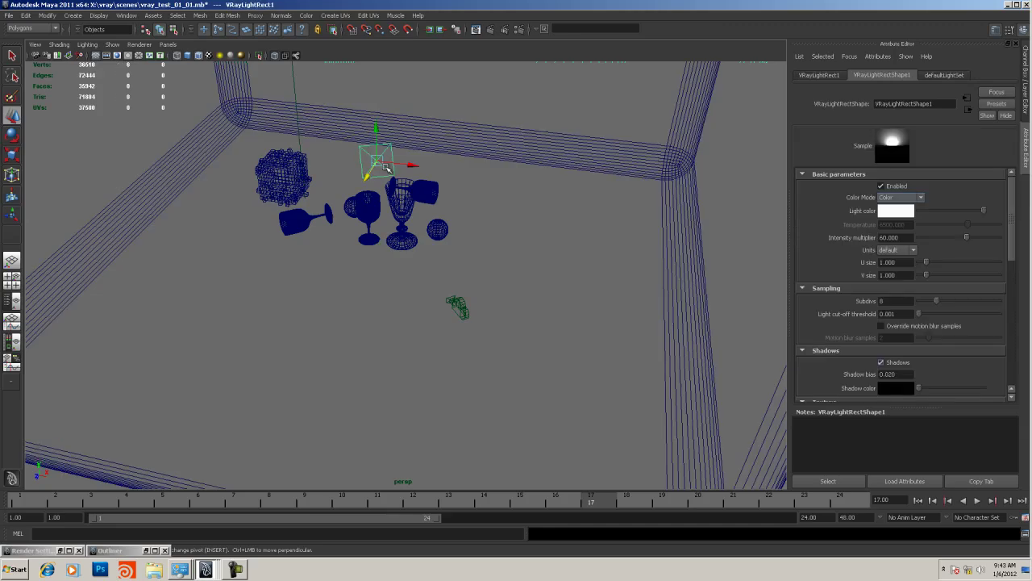
left_click(1026, 68)
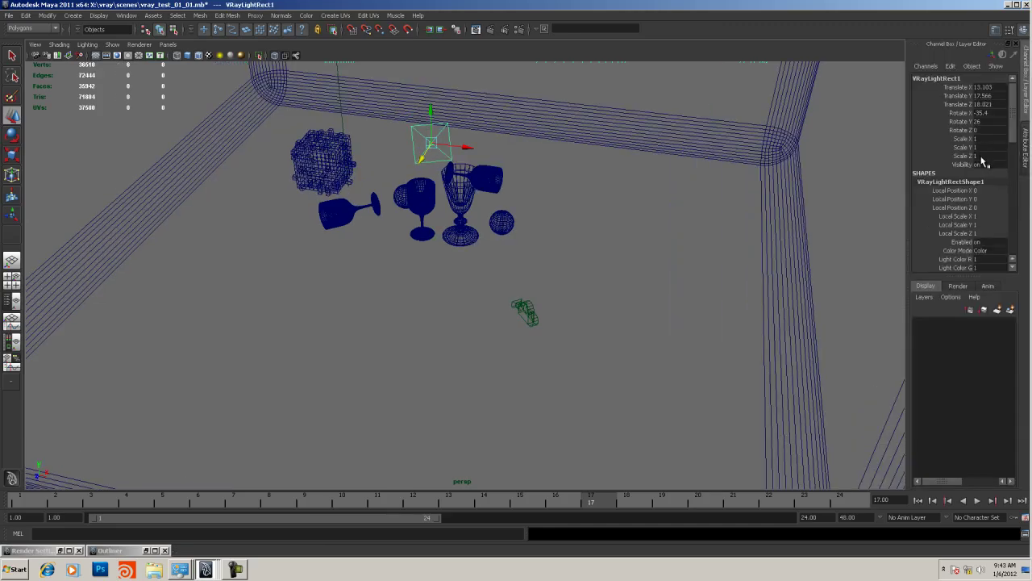
left_click_drag(981, 156, 980, 138)
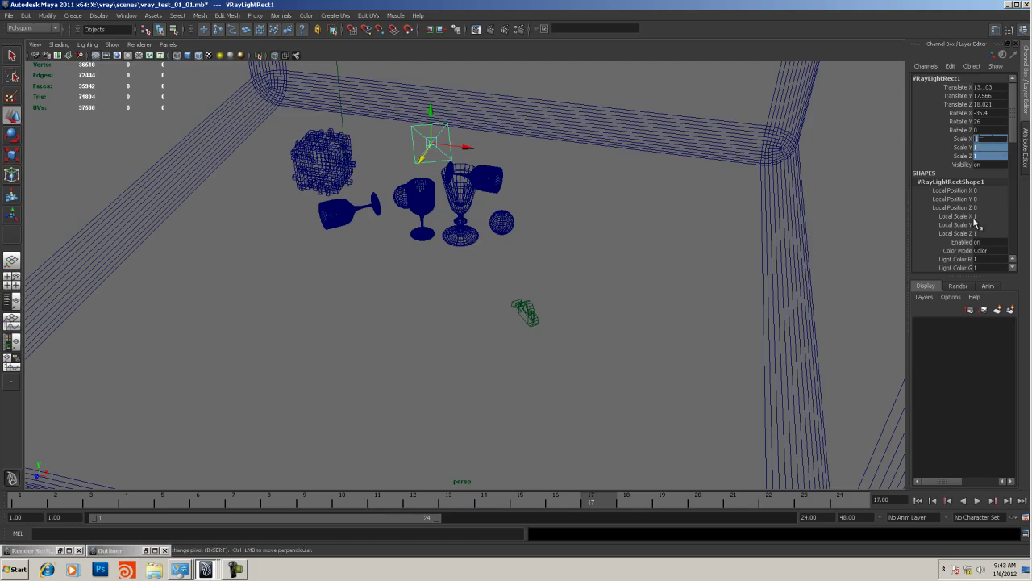
type("2")
key("Tab")
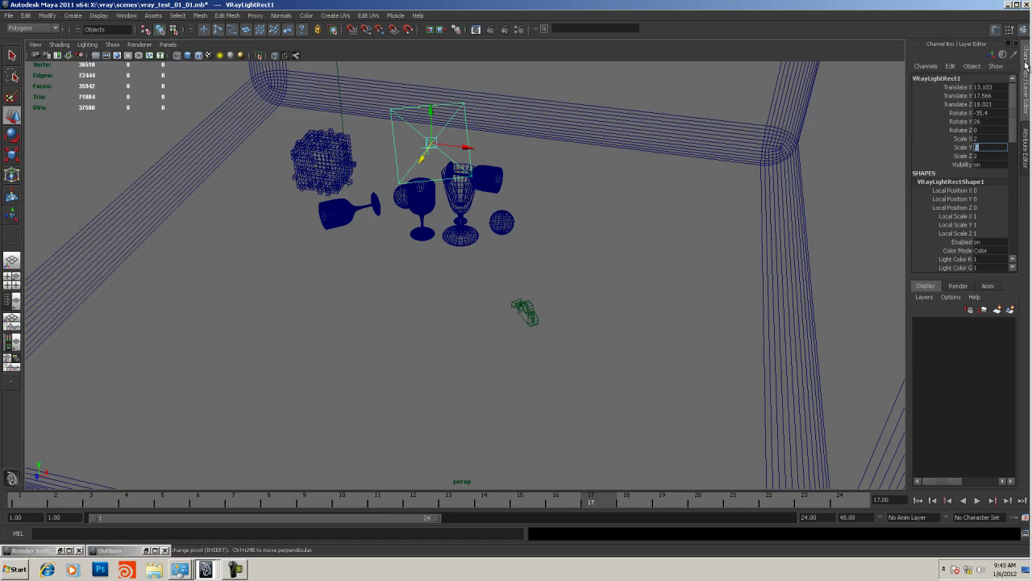
Step: Set the light's intensity multiplier back to 30
left_click(1025, 148)
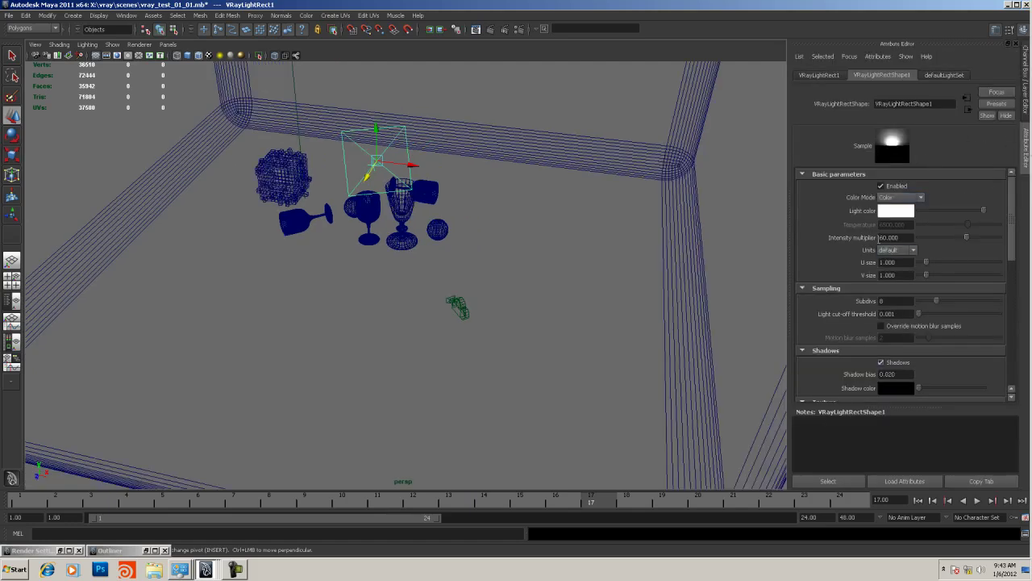
left_click(879, 237)
type("3")
key("Return")
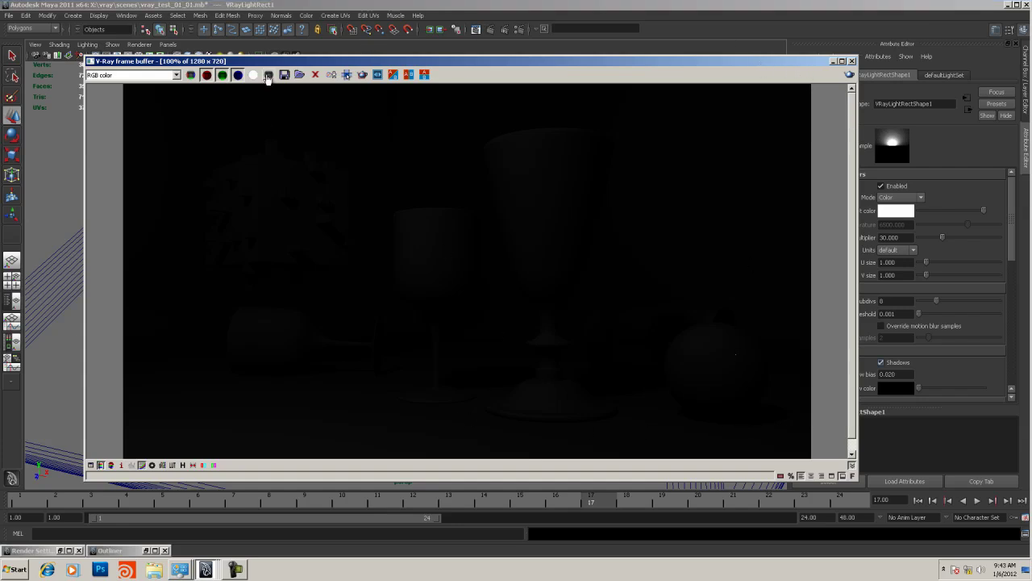
Step: Maximize the V-Ray frame buffer to view the render full screen
left_click(841, 61)
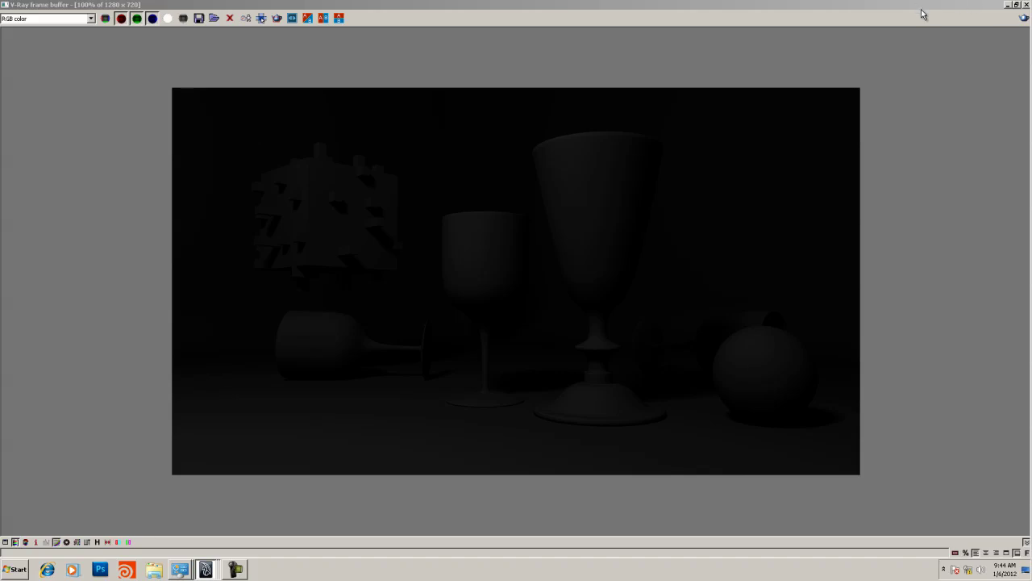
Step: Minimize the frame buffer and set the light's Scale X, Y and Z to 0.2
left_click(1008, 5)
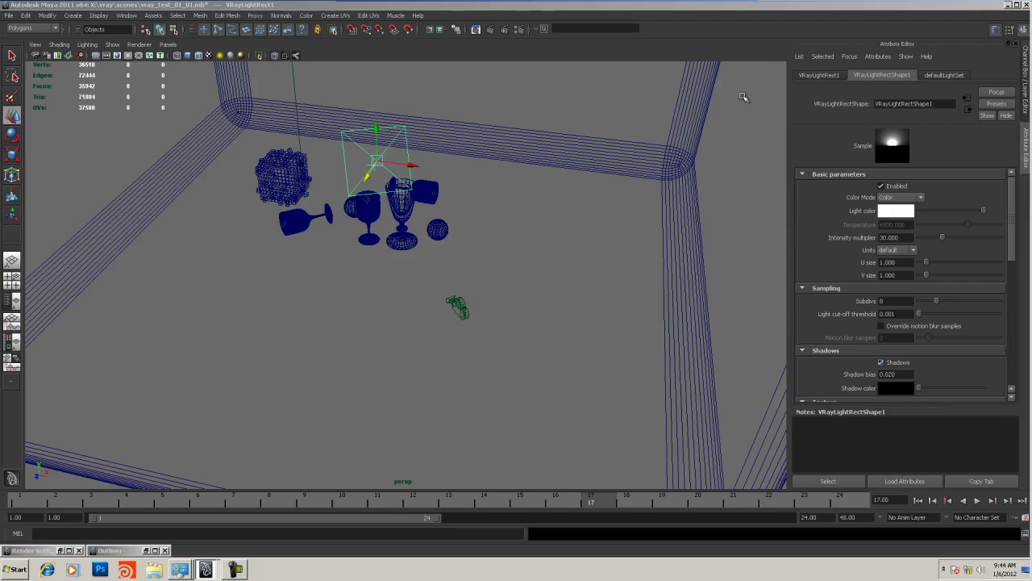
left_click(1026, 107)
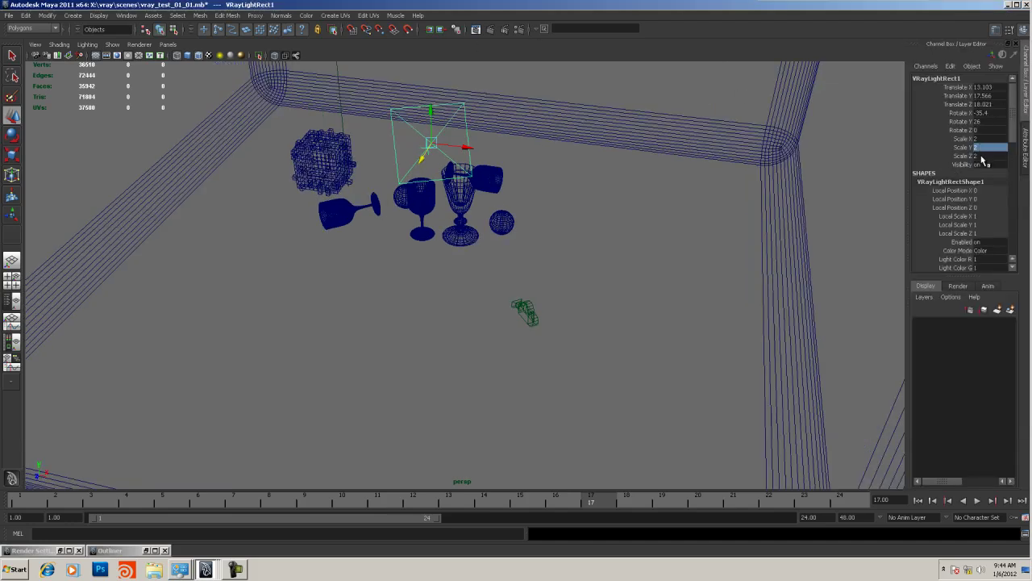
left_click_drag(984, 158, 985, 139)
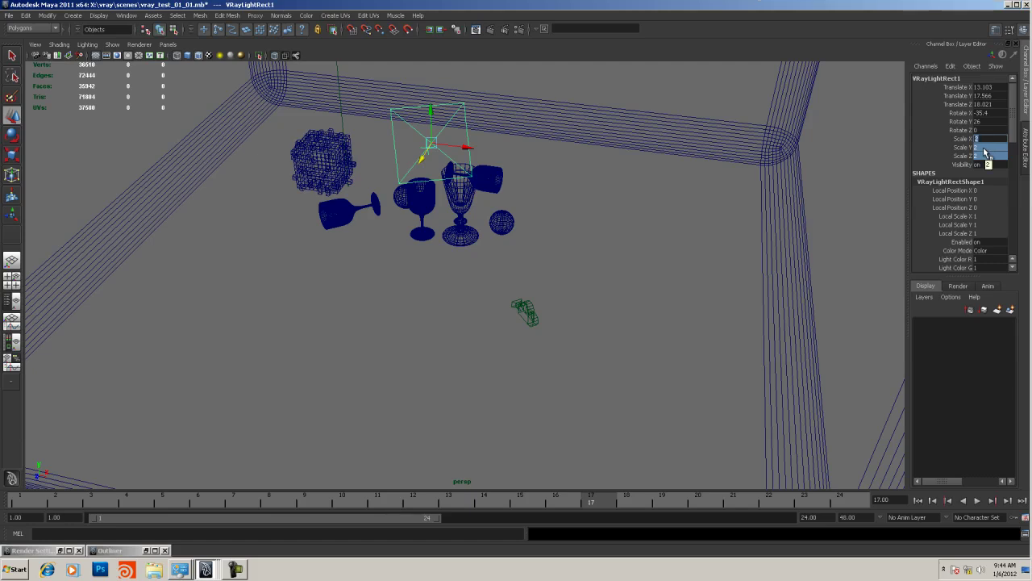
type("0.2")
key("Return")
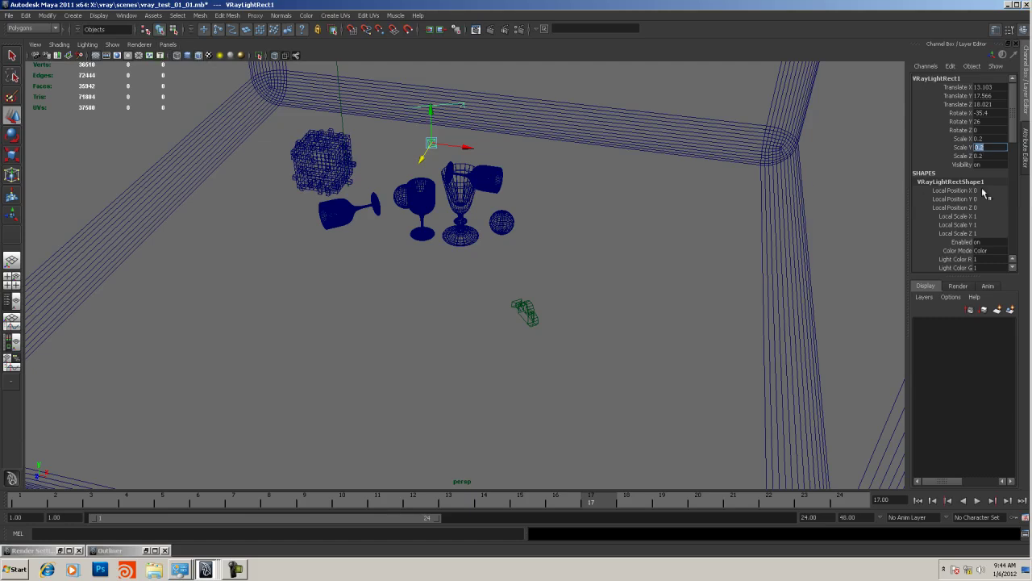
Step: Raise the light's intensity multiplier to 500
left_click(1027, 136)
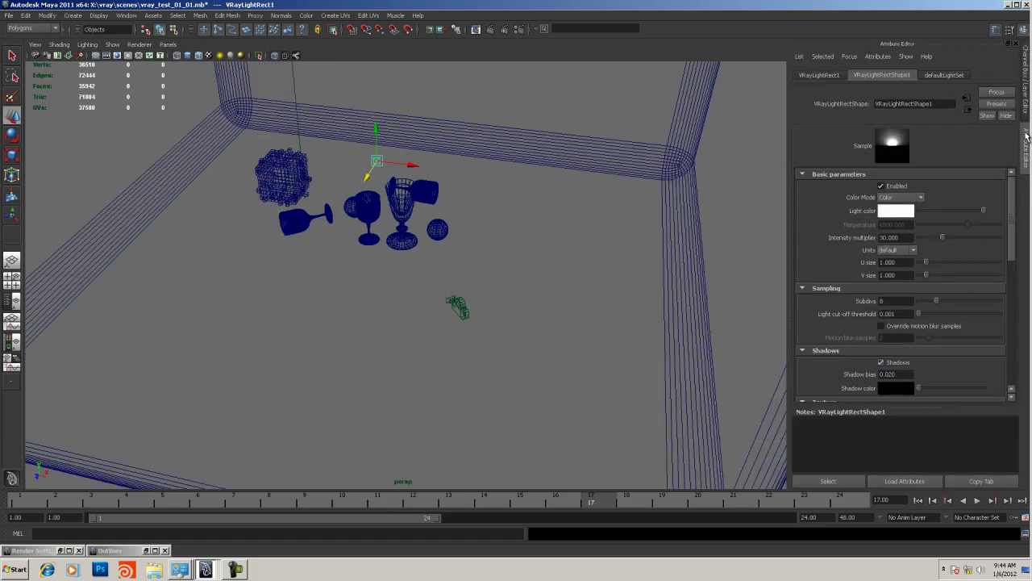
double_click(889, 237)
type("500")
key("Return")
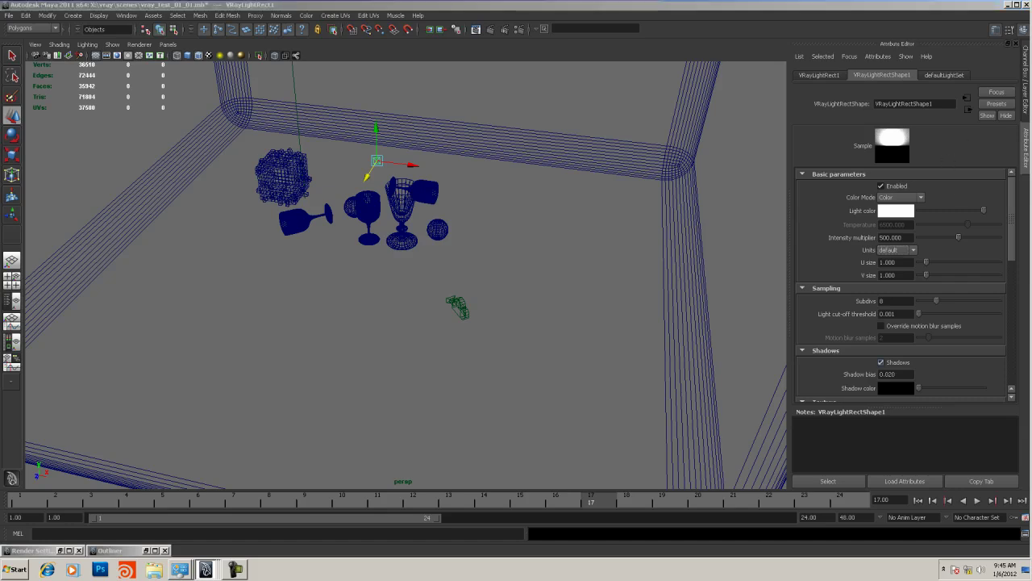
Step: Raise VRayLightRectShape1's intensity multiplier to 20000 and test-render the camera_still view
key("alt+period")
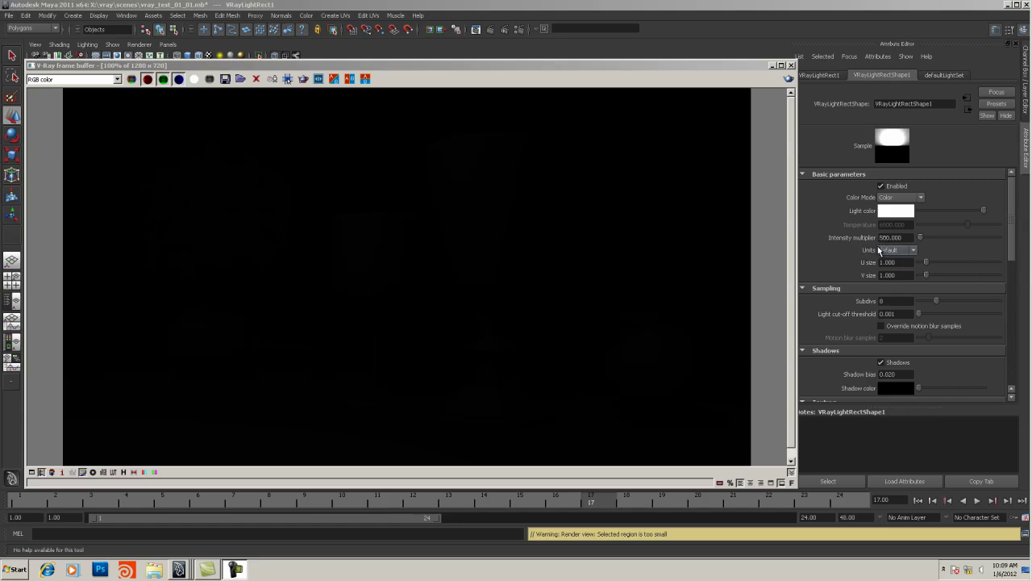
left_click_drag(884, 236, 879, 237)
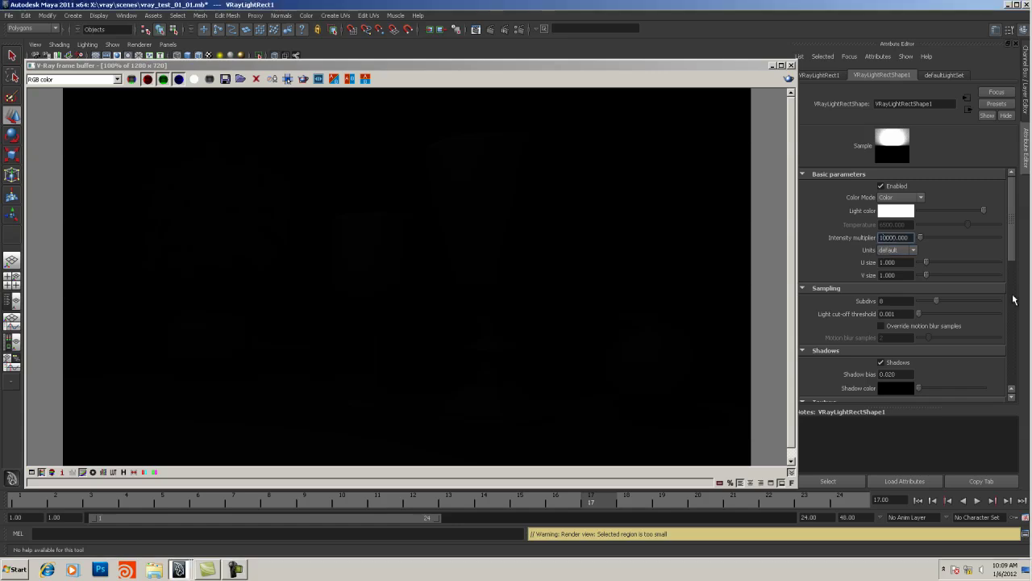
key("Return")
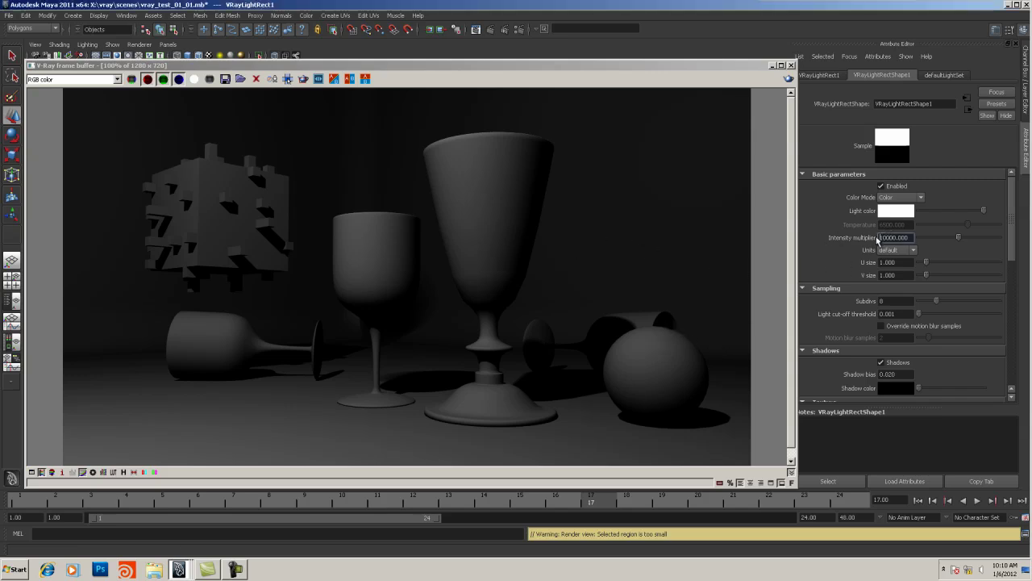
key("Return")
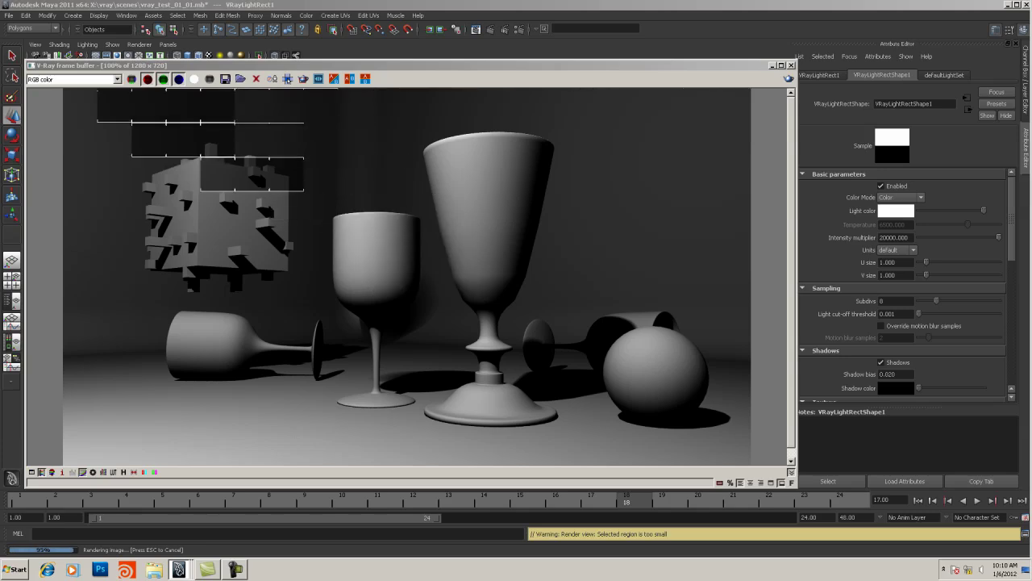
key("alt+comma")
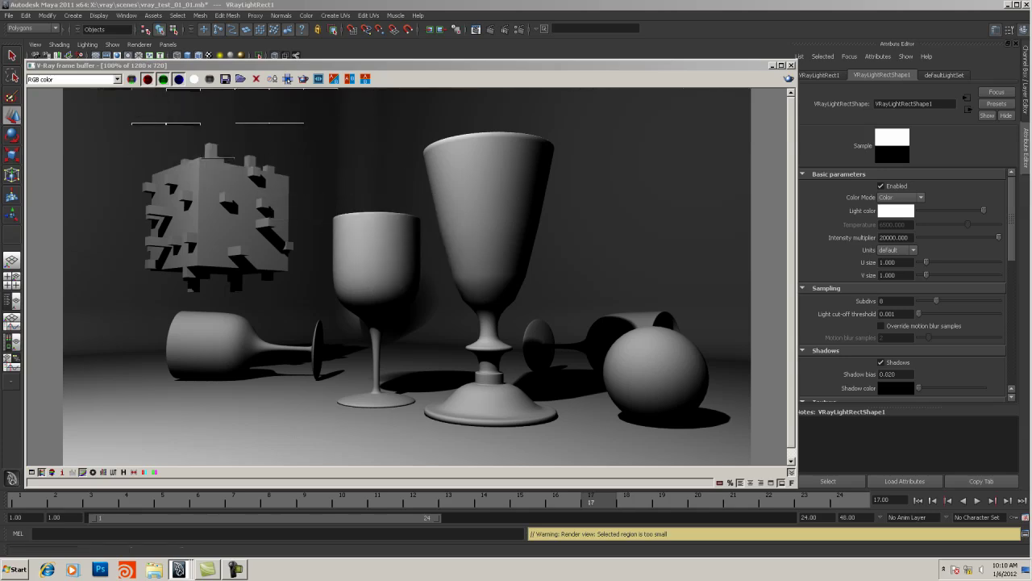
Step: Hide the frame buffer and scale the rectangle light to 0.1 on X, Y and Z
left_click(772, 66)
key("space")
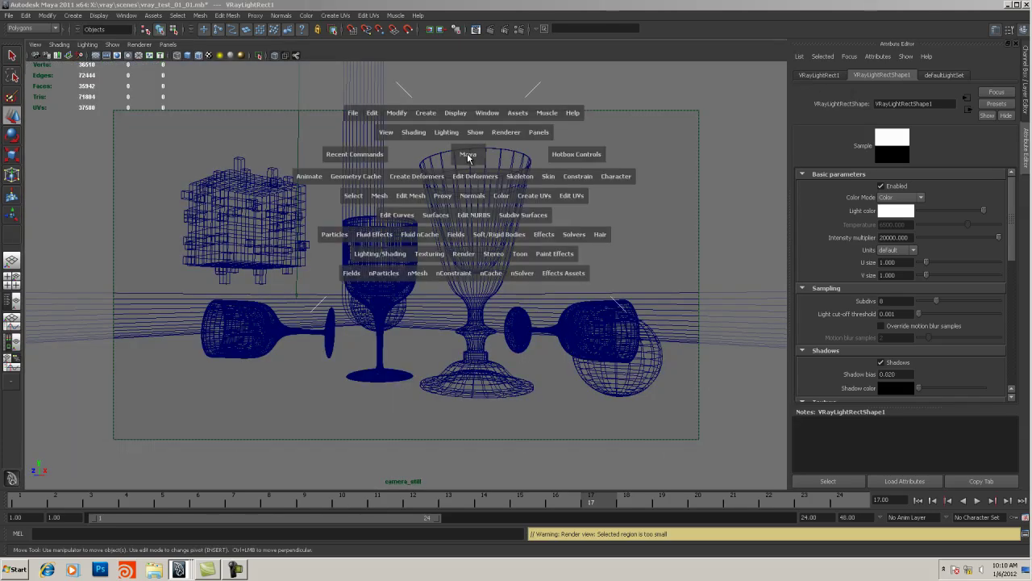
left_click(473, 131)
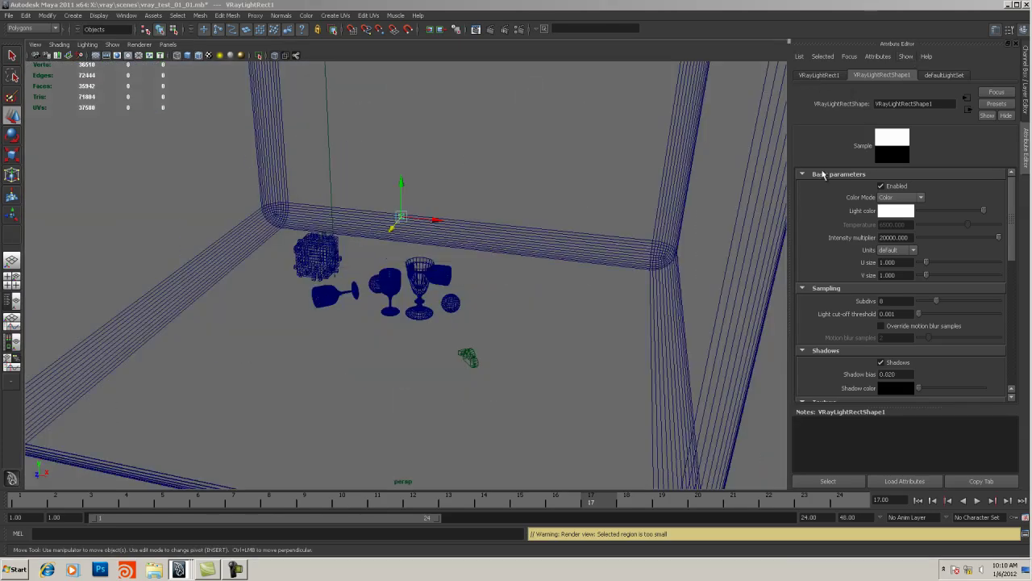
left_click(1026, 80)
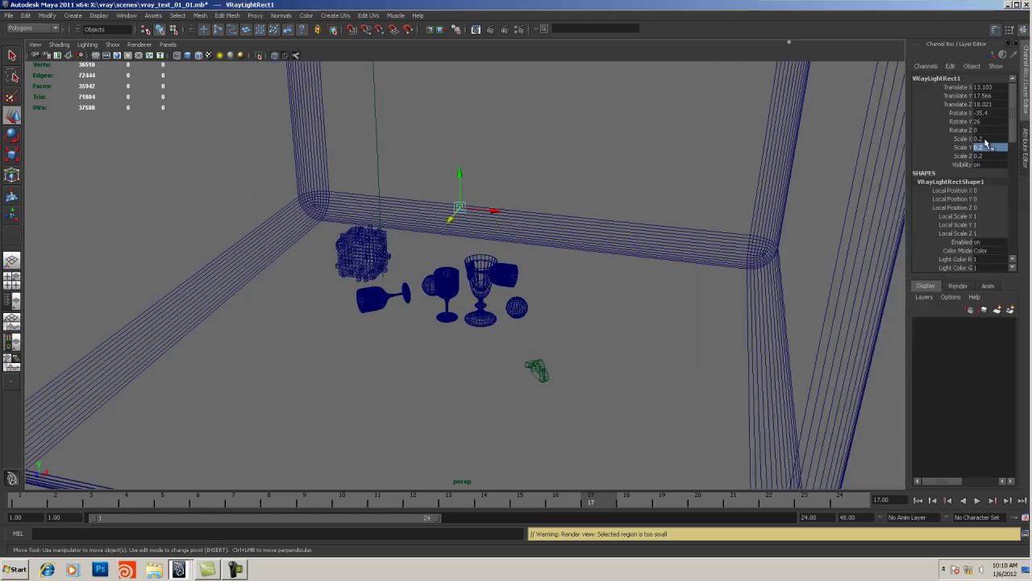
left_click_drag(987, 155, 985, 139)
type("0.1")
key("Return")
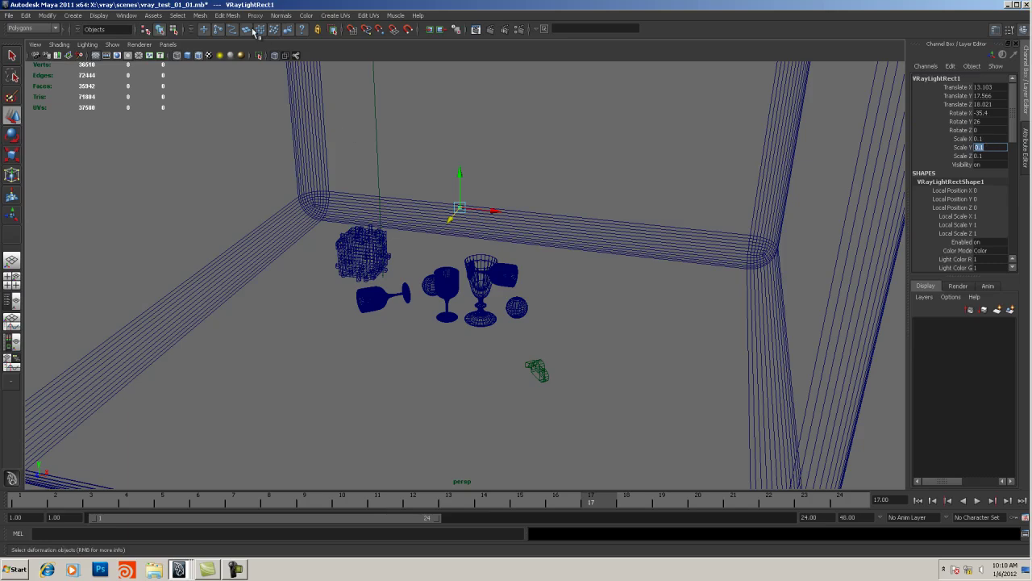
Step: Return the viewport to camera_still and go back to the V-Ray frame buffer to re-render
left_click(168, 45)
mouse_move(174, 56)
left_click(295, 57)
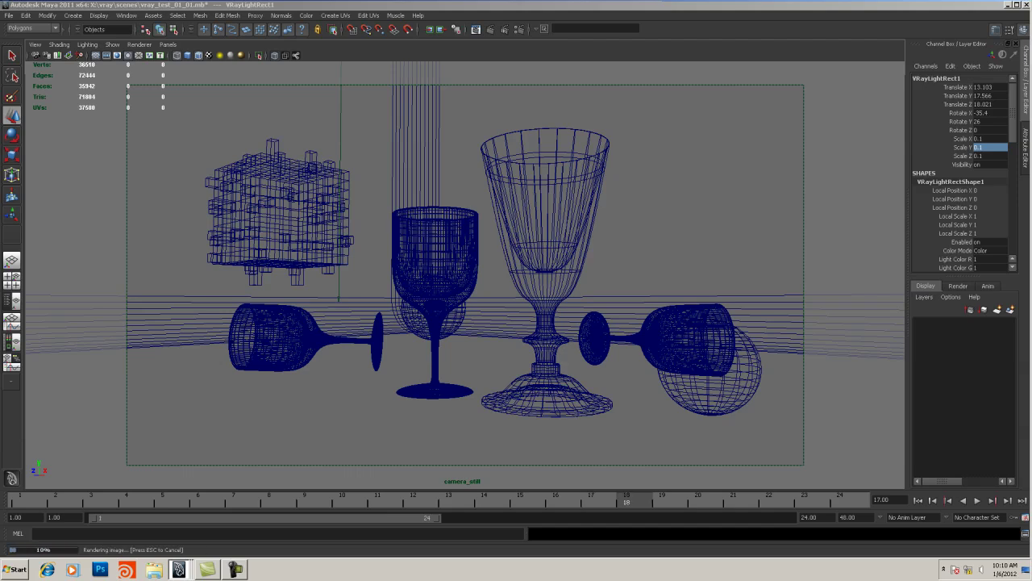
key("alt+Tab")
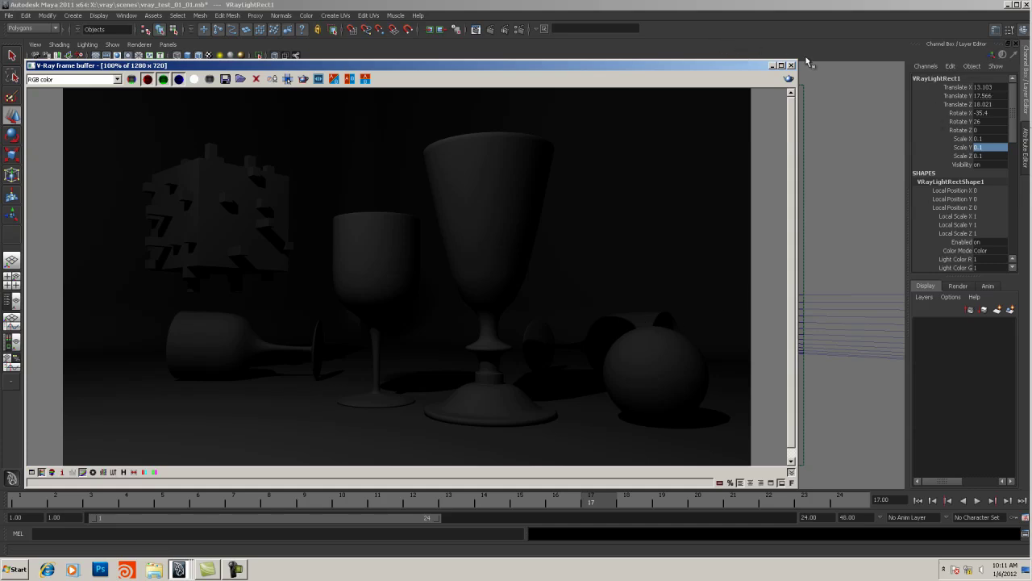
Step: Set the rectangle light's intensity multiplier to 60000 in the Attribute Editor
left_click(1023, 134)
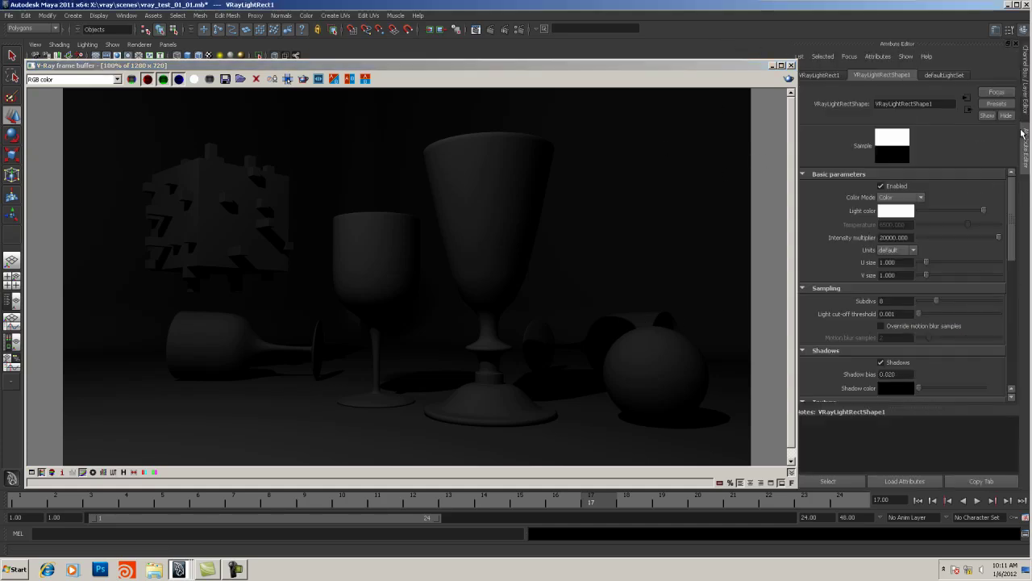
double_click(882, 238)
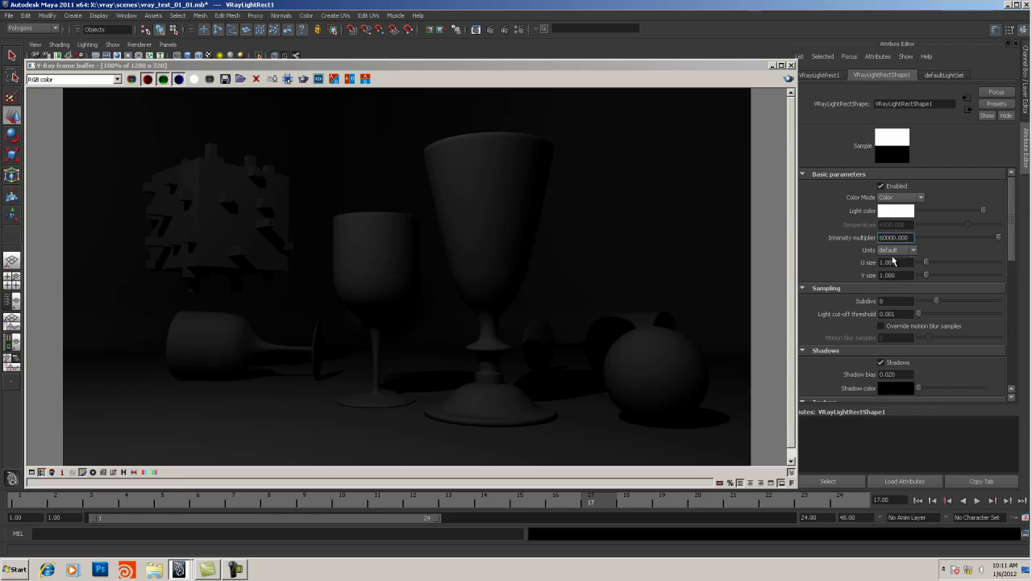
key("Return")
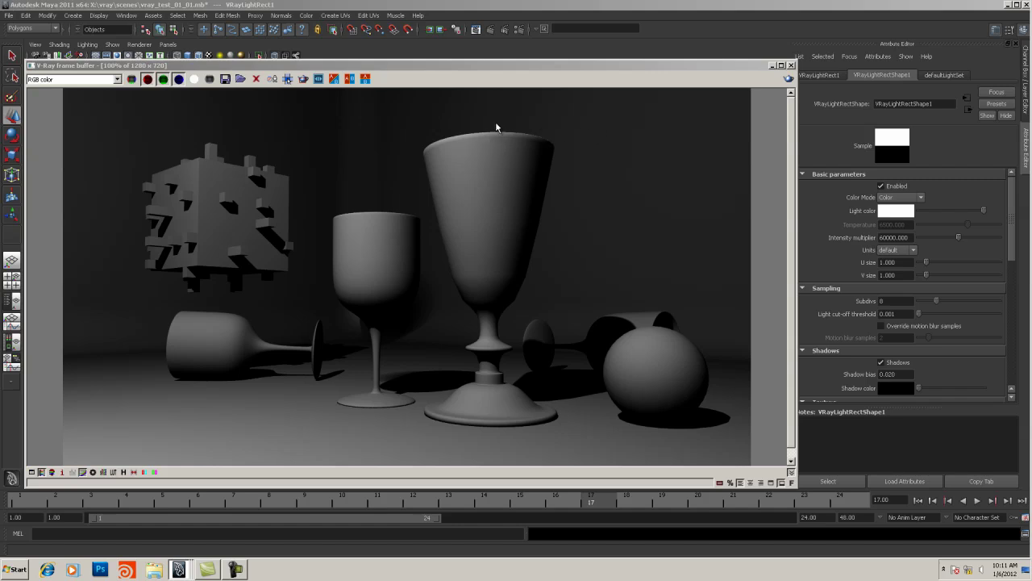
Step: Minimize the frame buffer and scale the rectangle light to 10 on all three axes
left_click(772, 67)
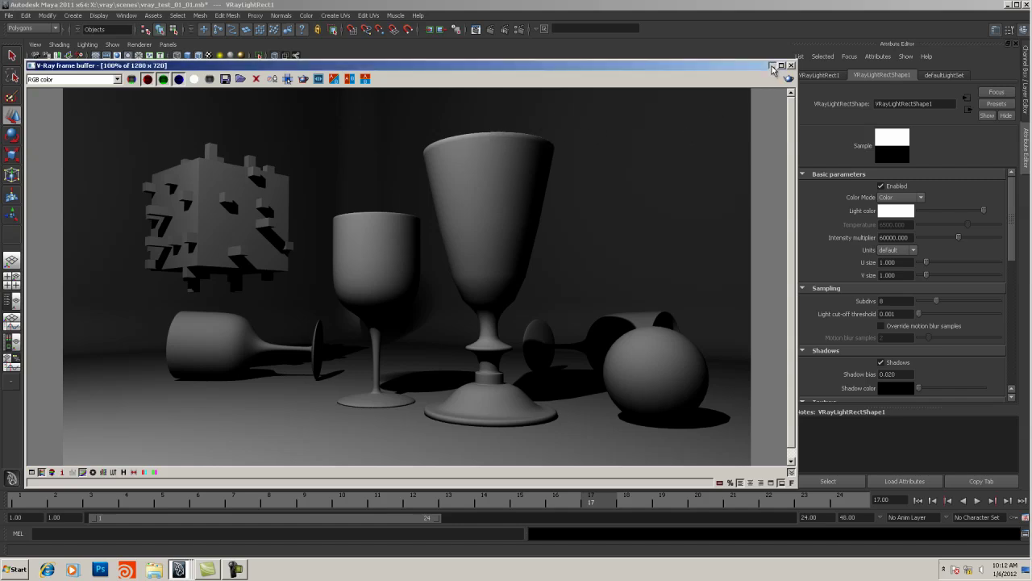
left_click(771, 67)
key("space")
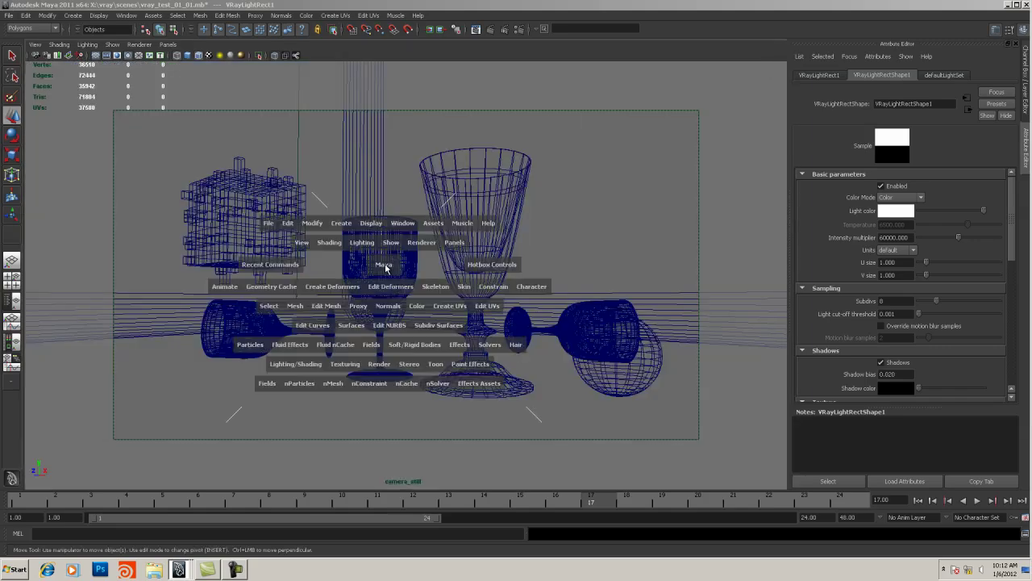
left_click_drag(385, 266, 401, 193)
left_click_drag(465, 247, 424, 236, "alt")
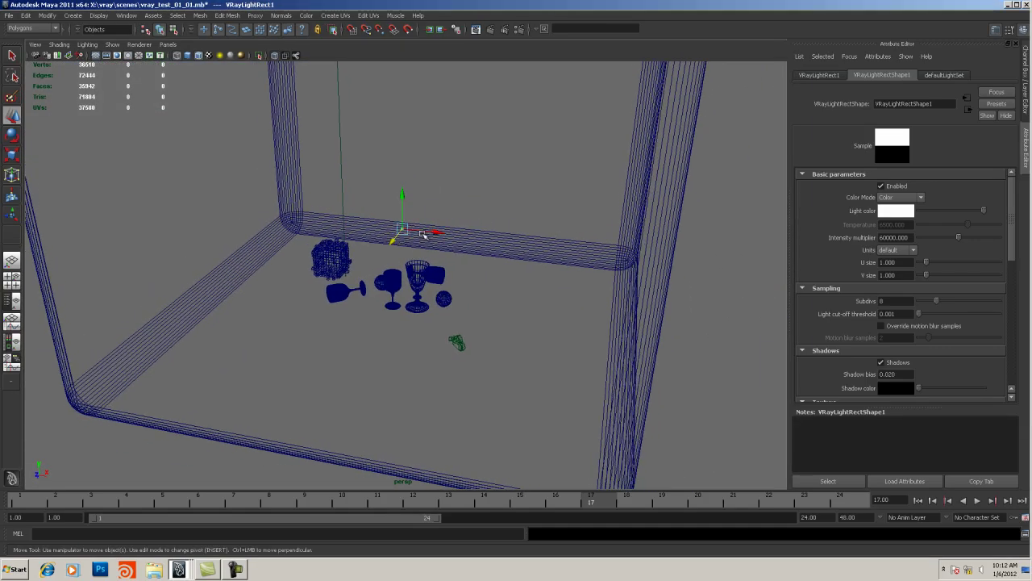
left_click(1026, 95)
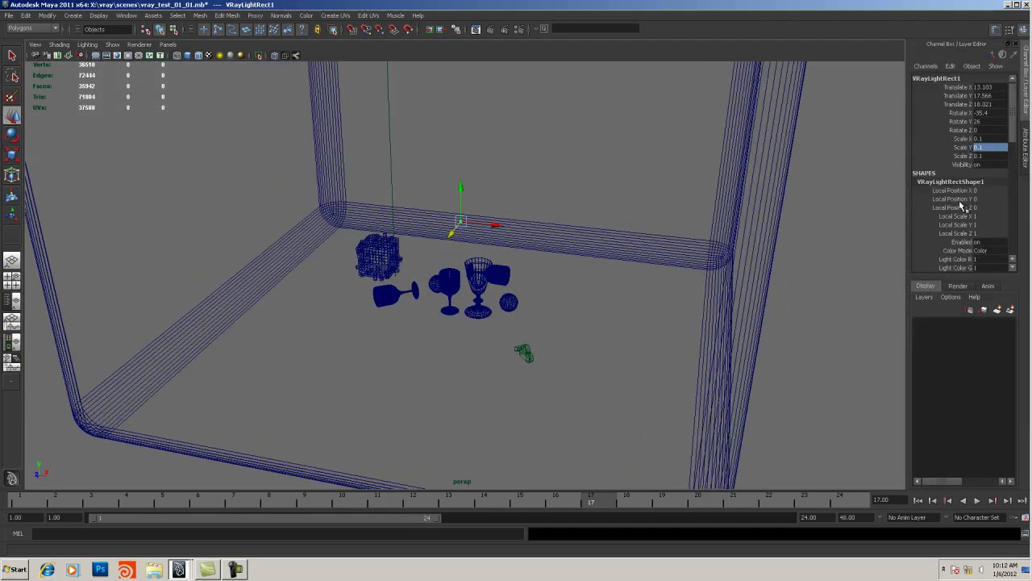
left_click_drag(991, 156, 1000, 135)
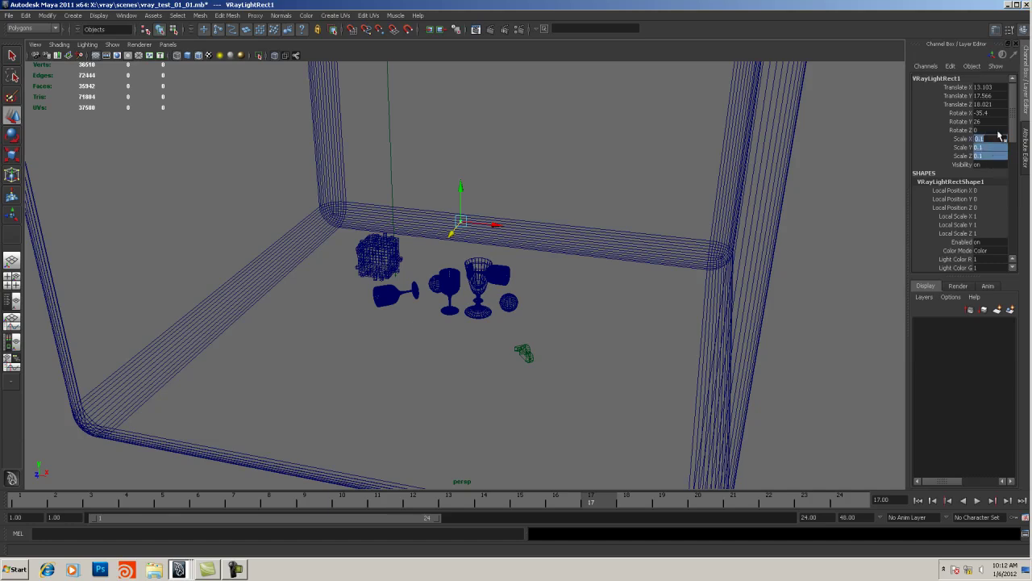
type("10")
key("Return")
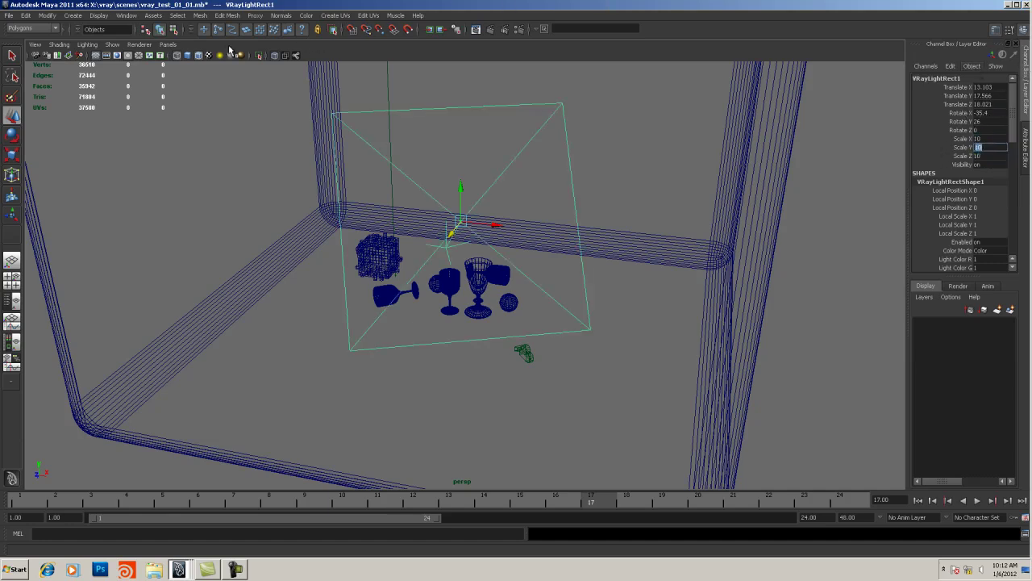
Step: Look through camera_still and set the light's intensity multiplier to 500
left_click(167, 45)
mouse_move(186, 53)
left_click(297, 55)
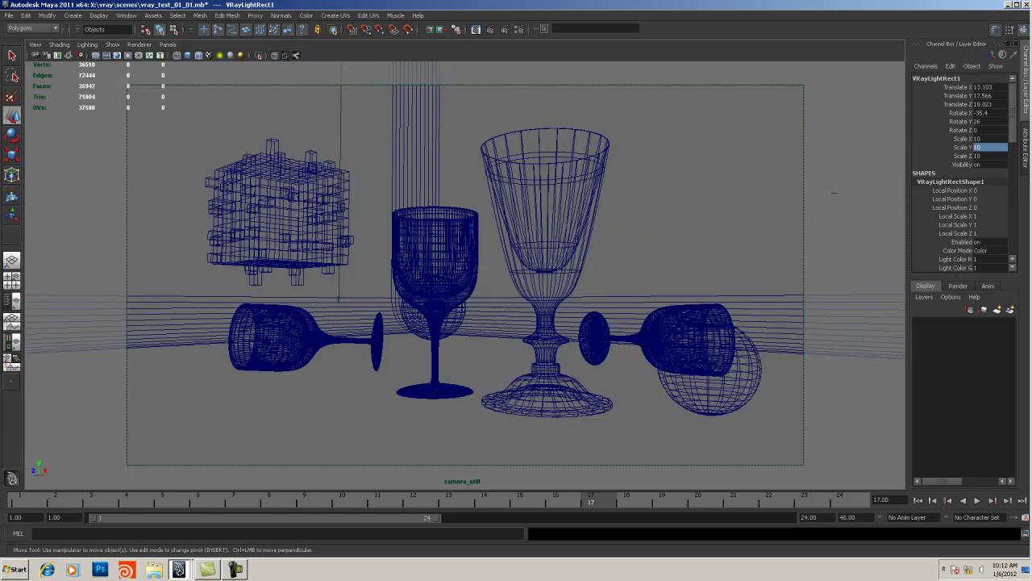
left_click(1026, 149)
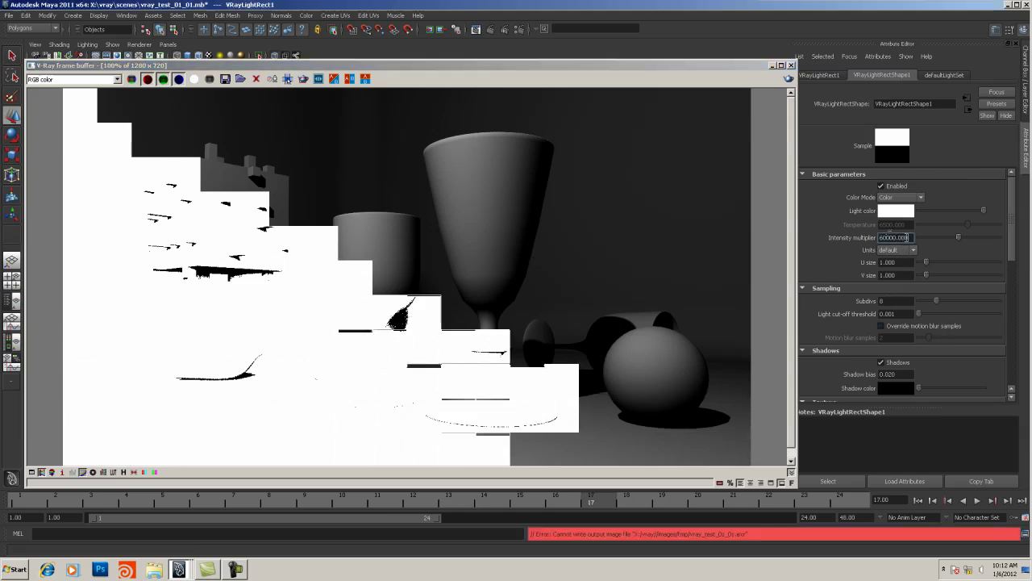
double_click(896, 237)
type("500")
key("Return")
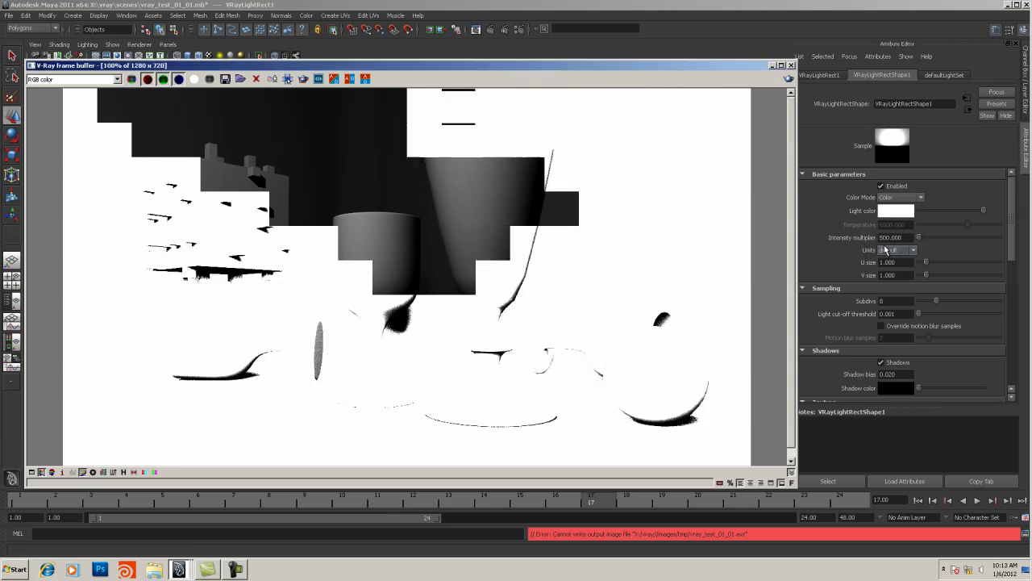
Step: Enter 10 as the rectangle light's intensity multiplier
double_click(884, 237)
type("10")
key("Return")
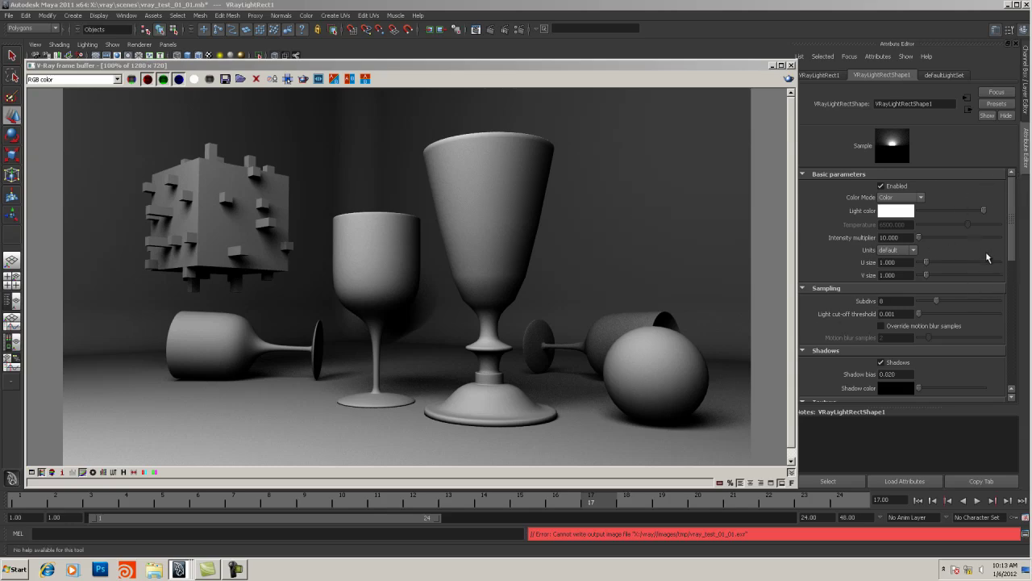
left_click_drag(1011, 231, 1004, 327)
scroll(927, 290, "down", 2)
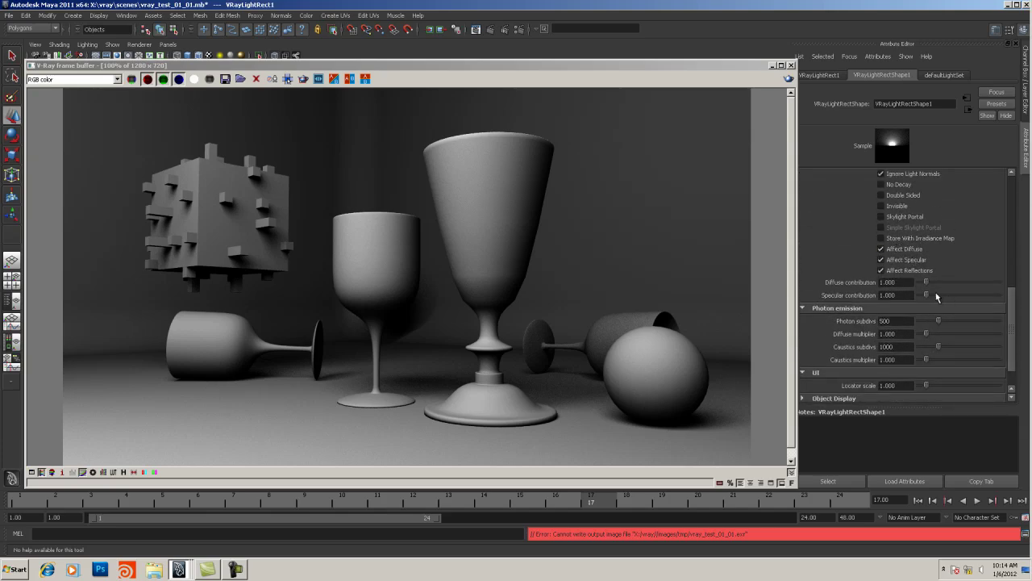
left_click(917, 267)
left_click(914, 268)
left_click_drag(1011, 302, 1013, 323)
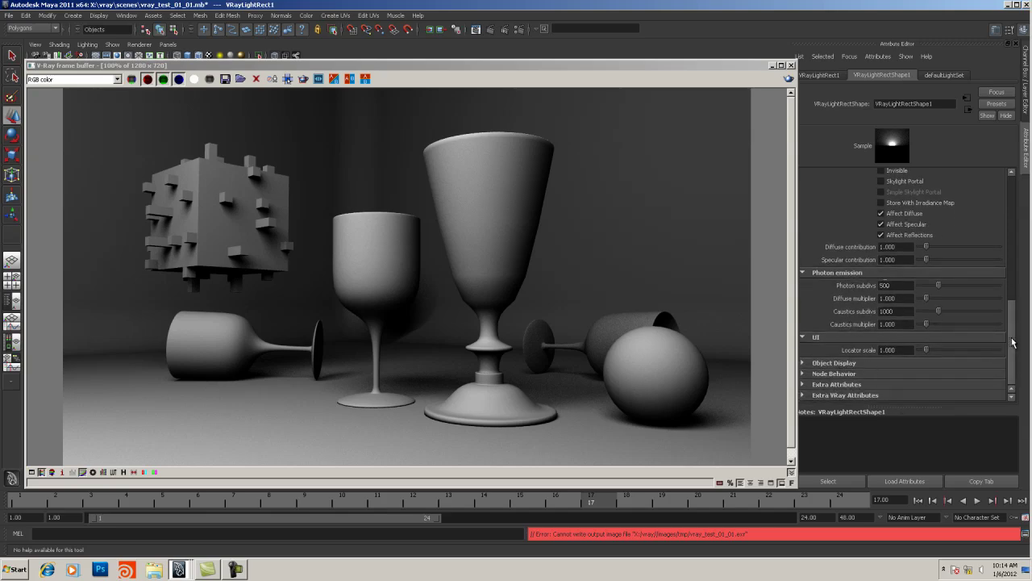
left_click_drag(1013, 342, 1018, 302)
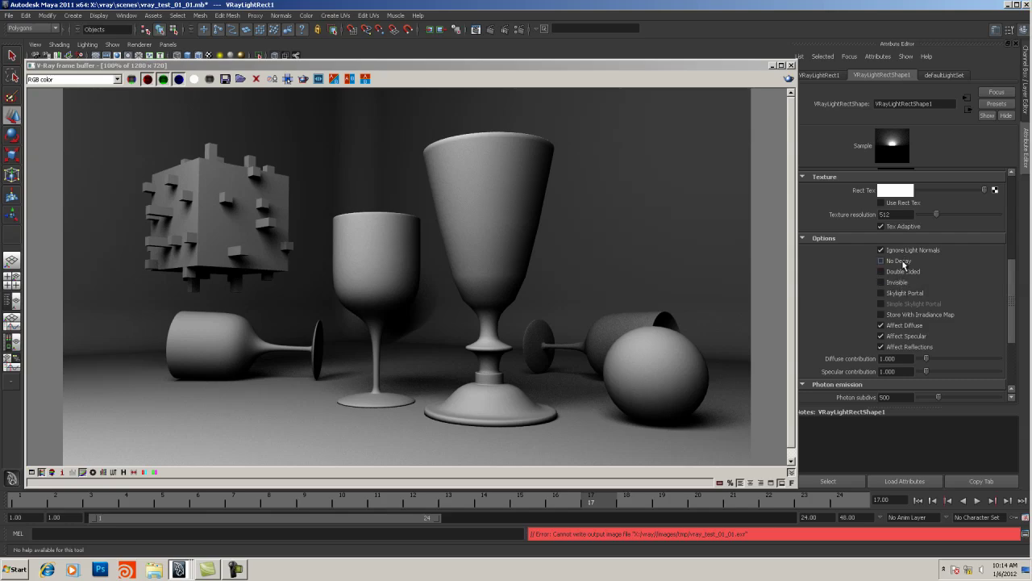
left_click_drag(1013, 296, 1015, 200)
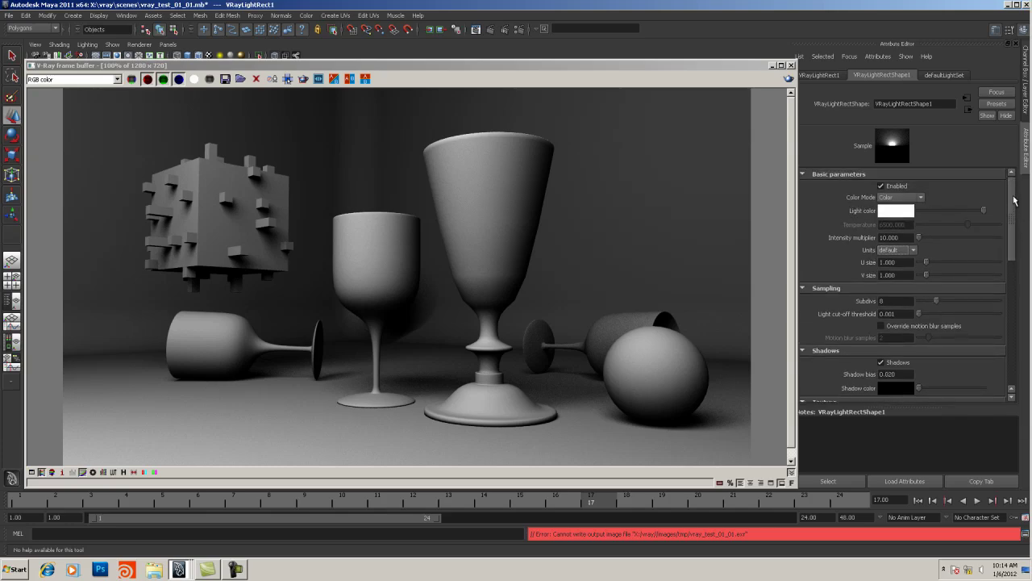
Step: Switch the rectangle light's Color Mode to Temperature and set it to 2500
left_click(900, 212)
left_click(895, 215)
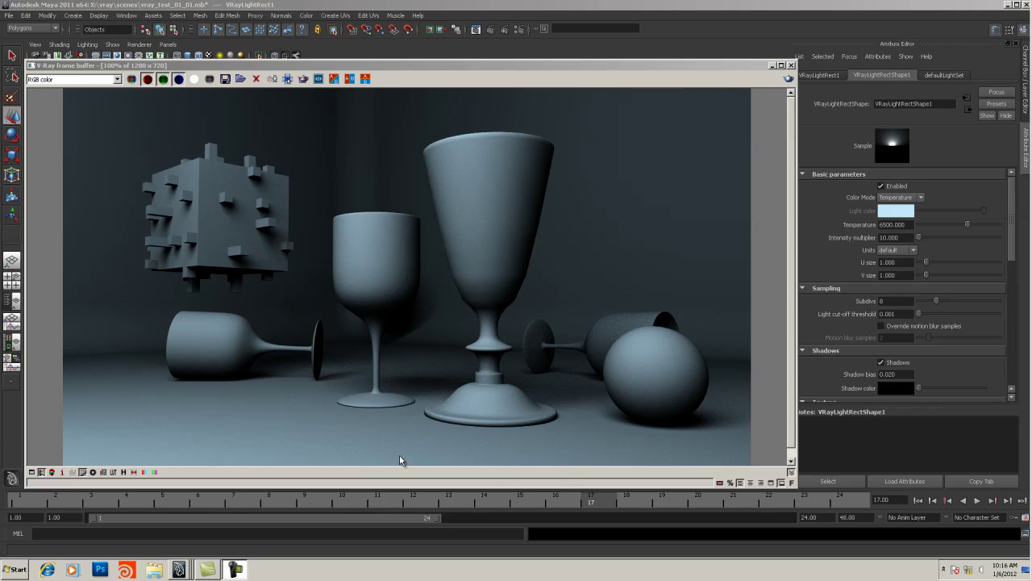
left_click(885, 224)
type("2")
key("Tab")
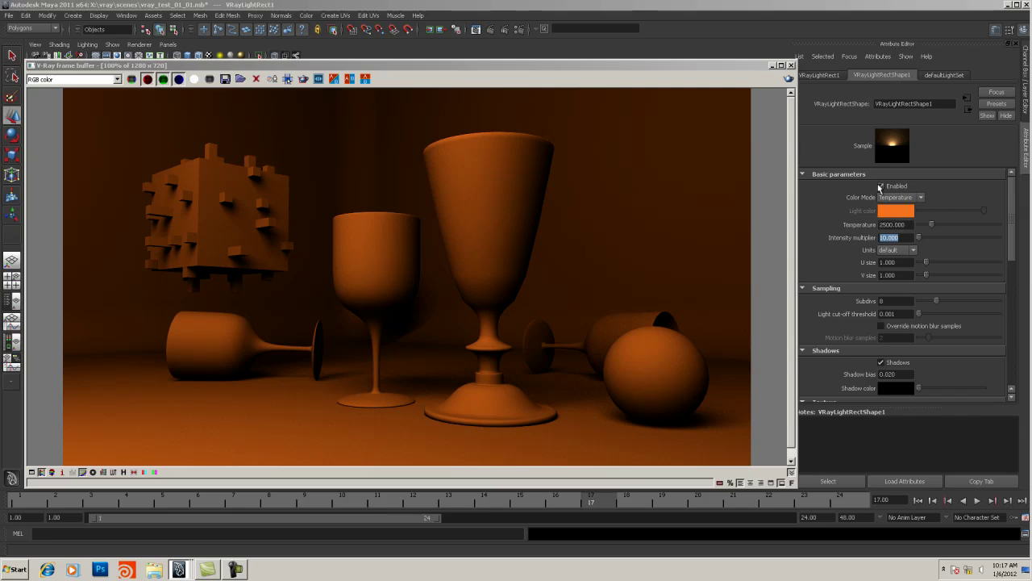
Step: Set the light's Temperature to 4500 and its intensity multiplier to 5
left_click(882, 225)
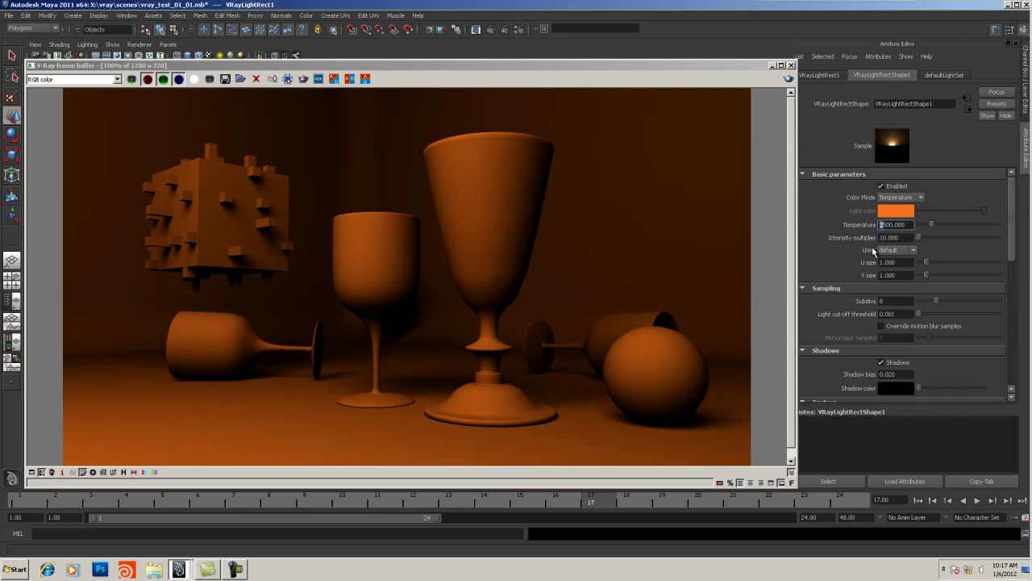
type("4")
key("Tab")
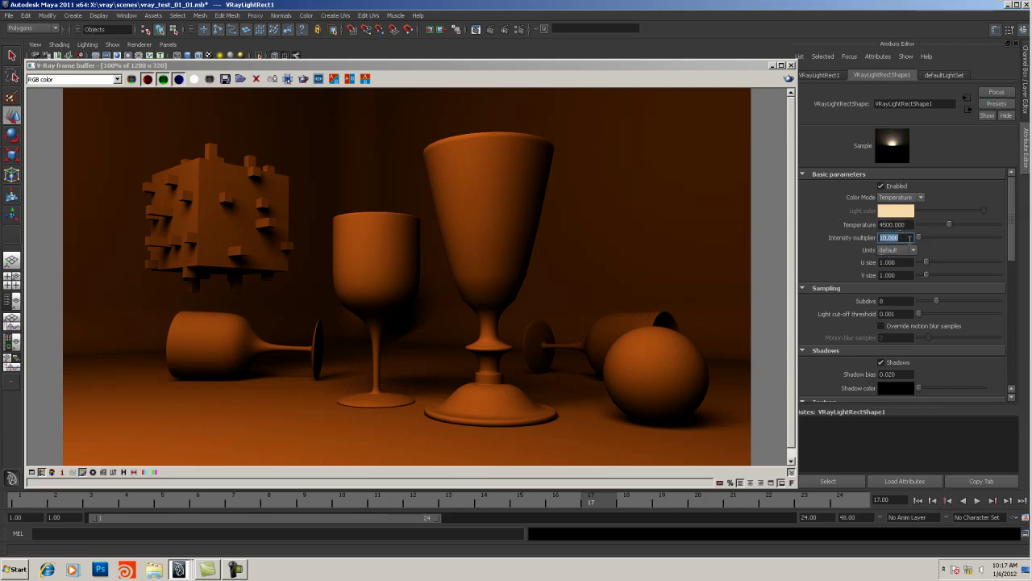
left_click(908, 237)
type("5")
key("Return")
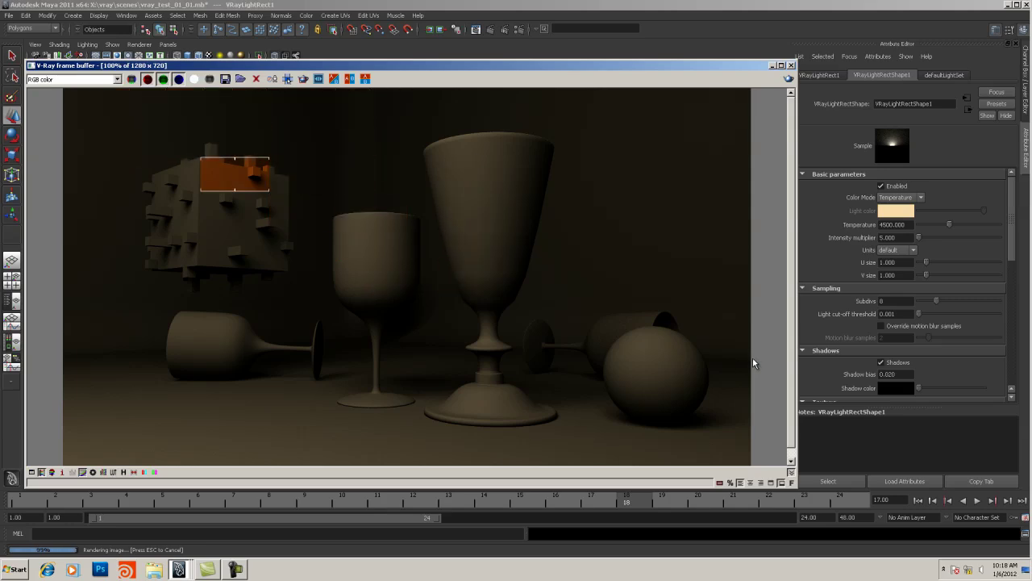
Step: Close the frame buffer, create a new V-Ray rectangle light and set its Color Mode to Temperature
left_click(771, 66)
left_click(52, 16)
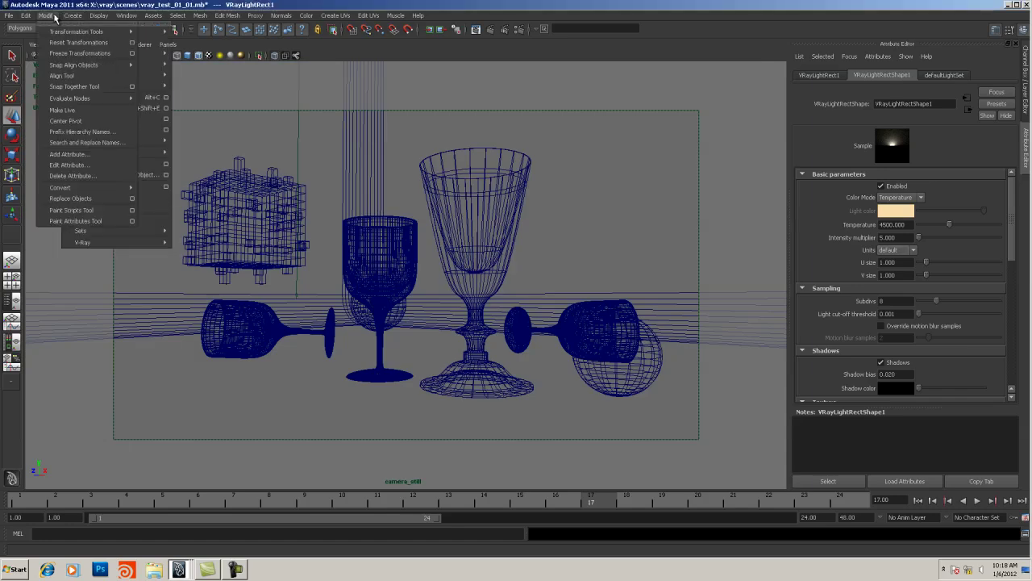
mouse_move(83, 75)
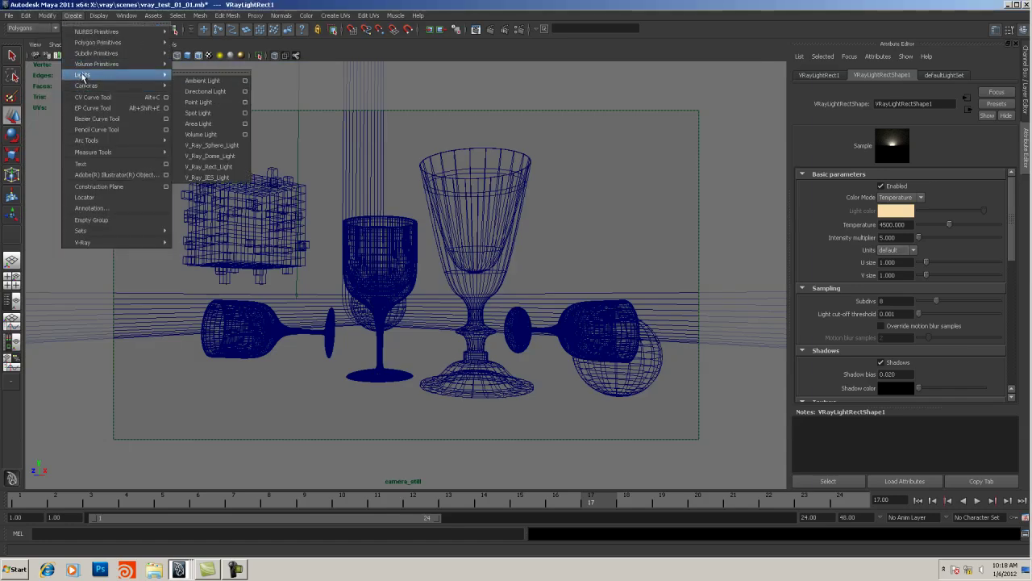
left_click(218, 165)
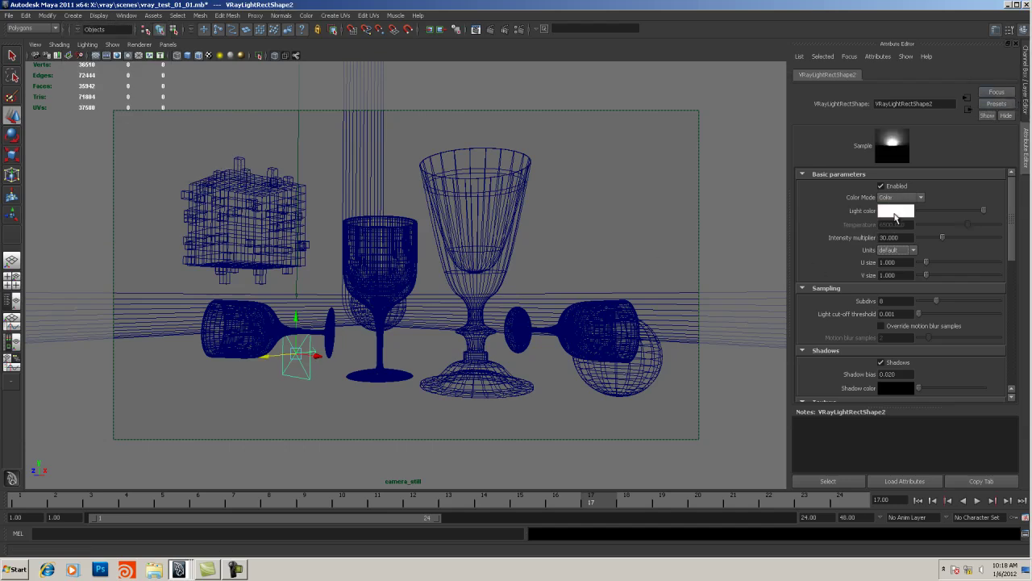
left_click(900, 197)
left_click(892, 210)
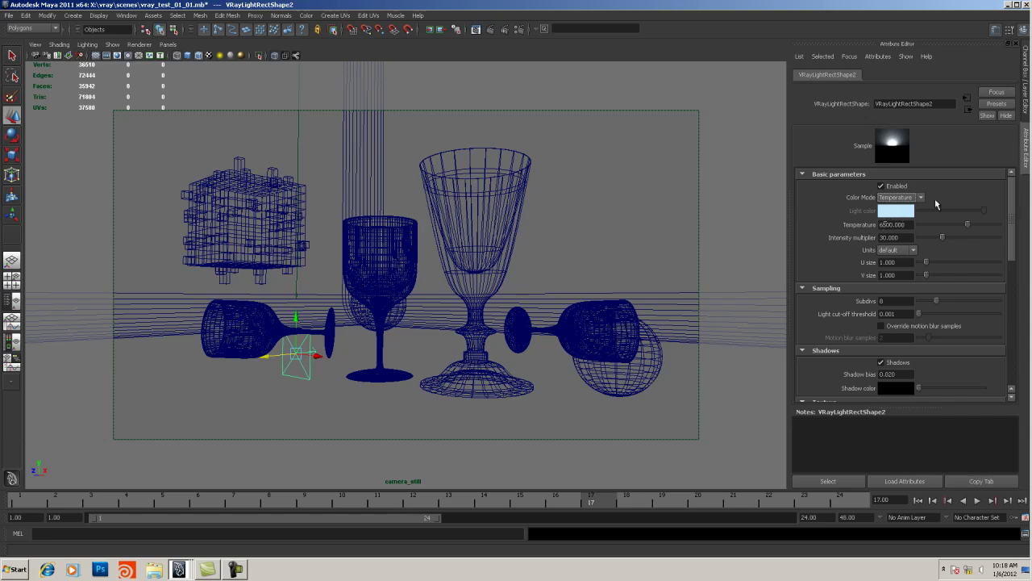
Step: Select the new light's transform and scale it to 0.1 on X, Y and Z
left_click(1024, 81)
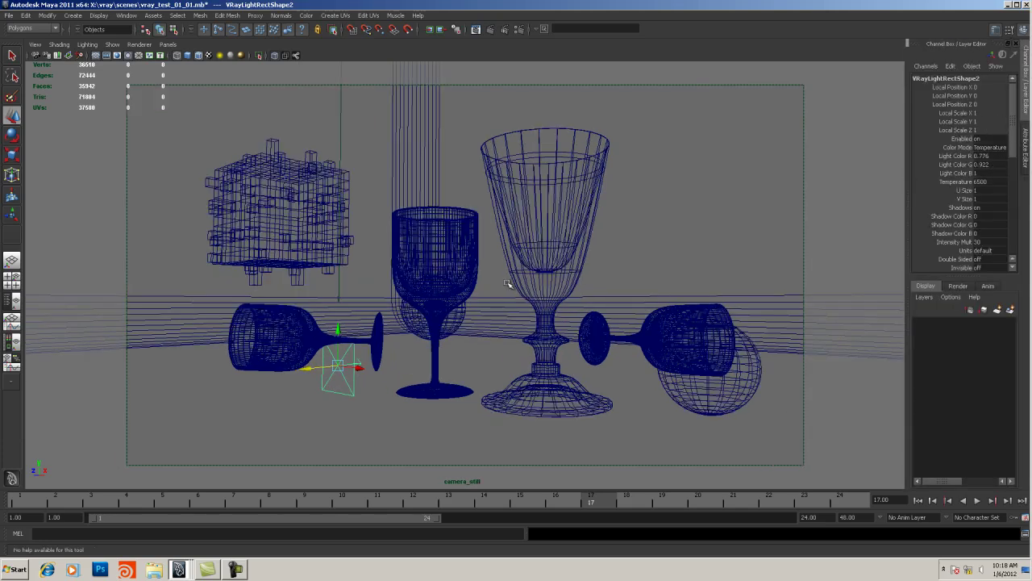
left_click(351, 372)
left_click(342, 378)
left_click(343, 377)
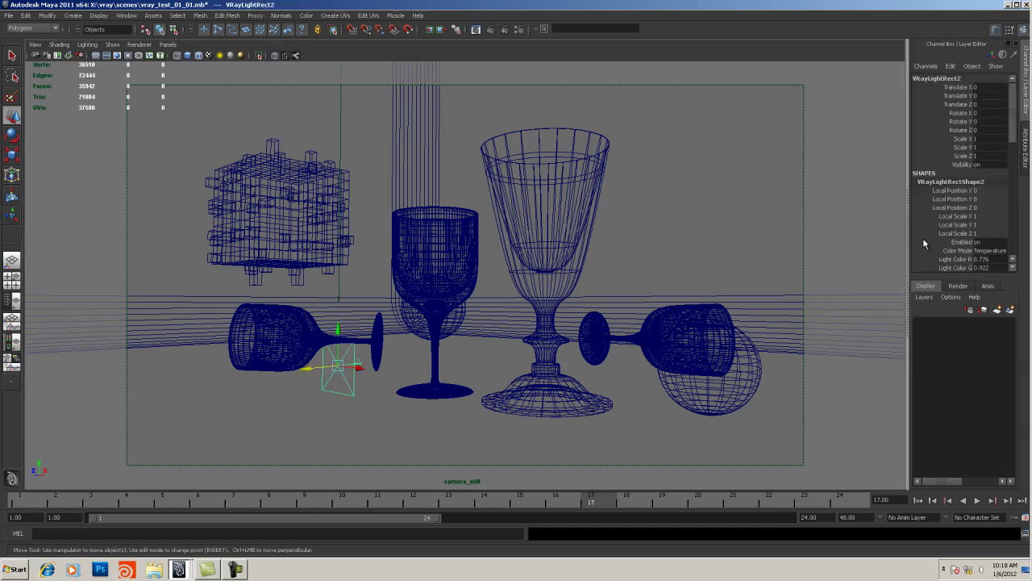
left_click_drag(984, 162, 992, 139)
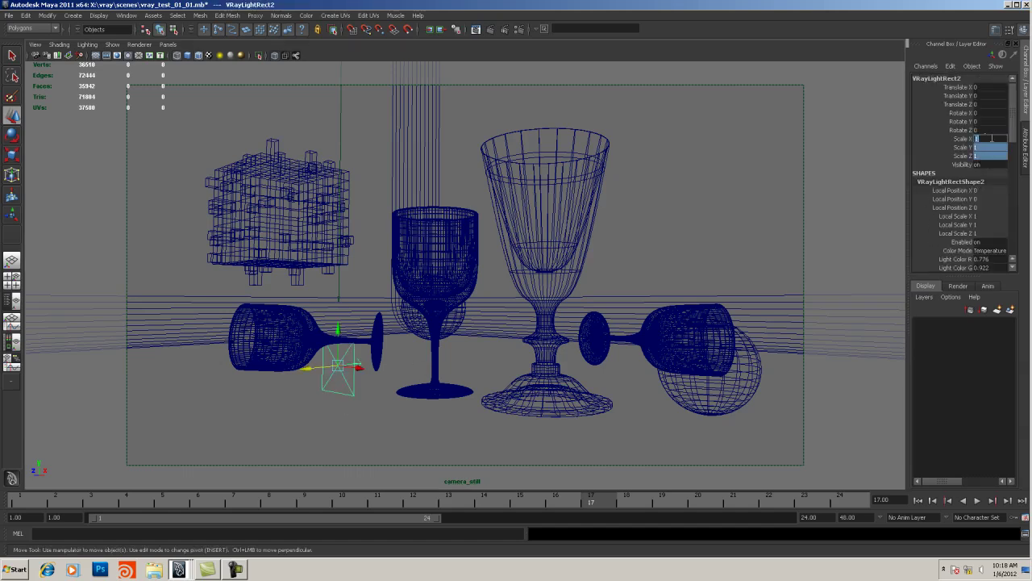
type(".1")
key("Tab")
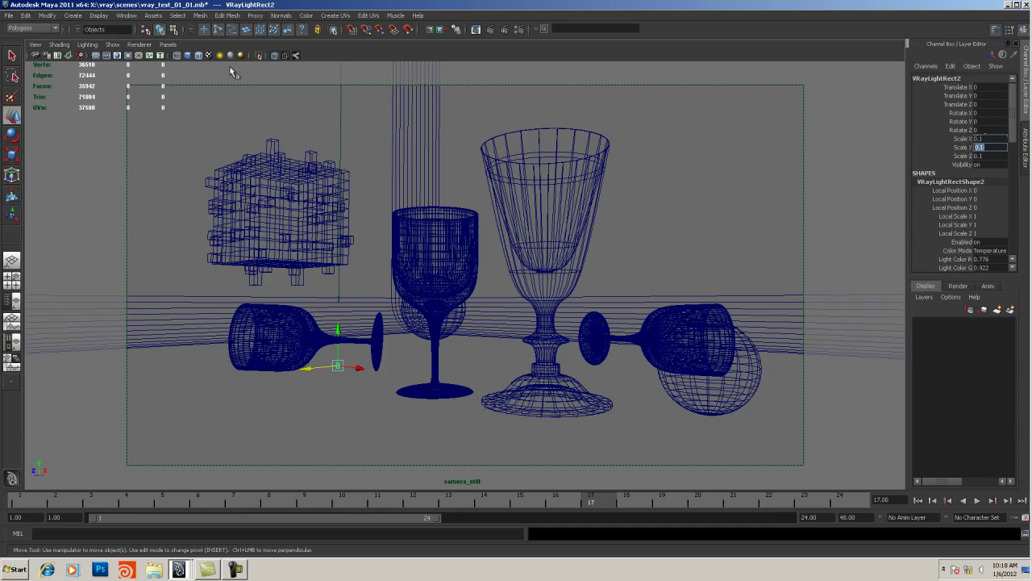
left_click(166, 45)
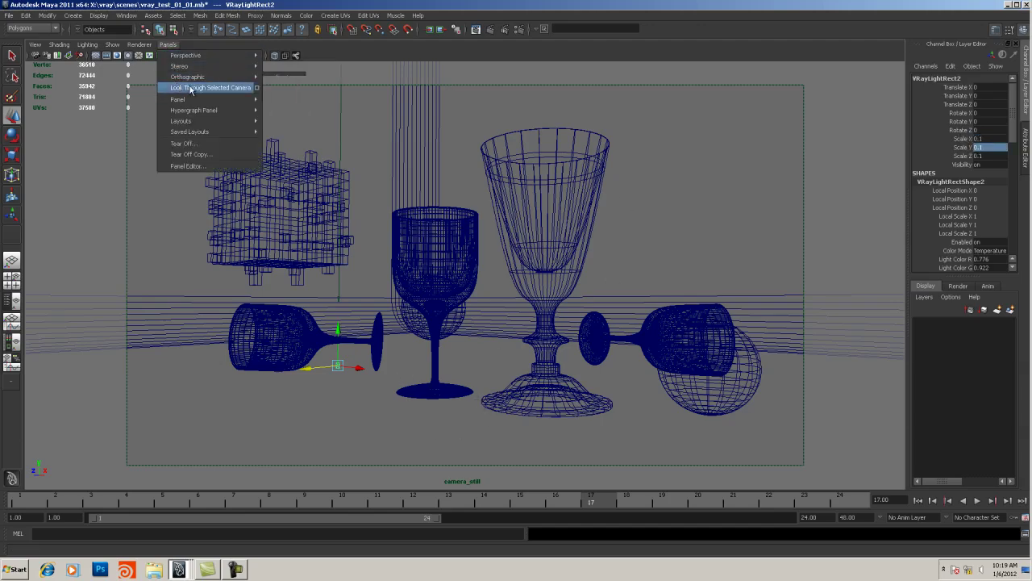
Step: Look through the new rectangle light and aim it toward the glassware
left_click(190, 88)
left_click_drag(428, 178, 481, 277, "alt")
right_click_drag(482, 277, 496, 282, "alt")
Step: Look through the first rectangle light and reposition it to face the glassware
left_click(305, 201)
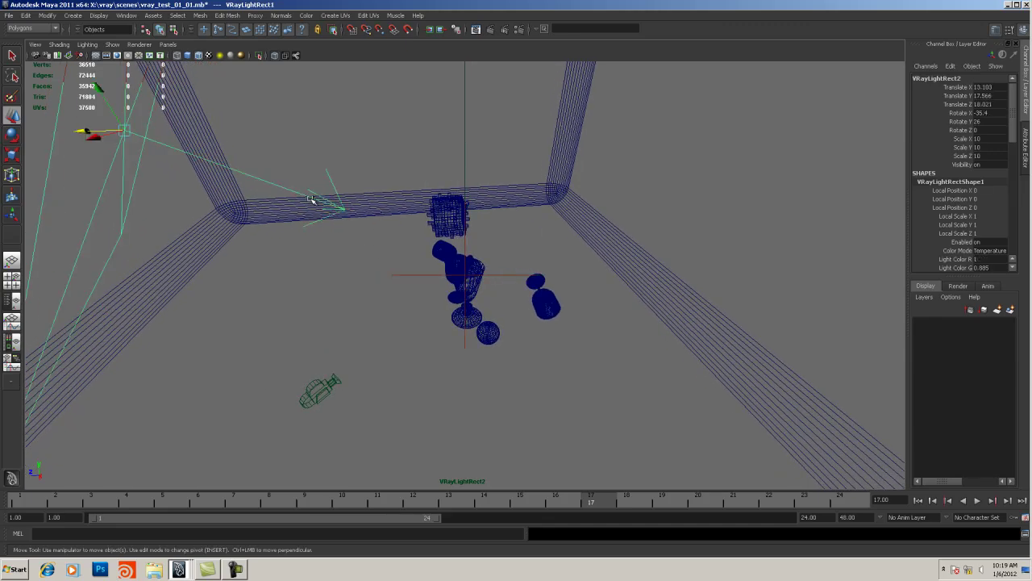
left_click(167, 44)
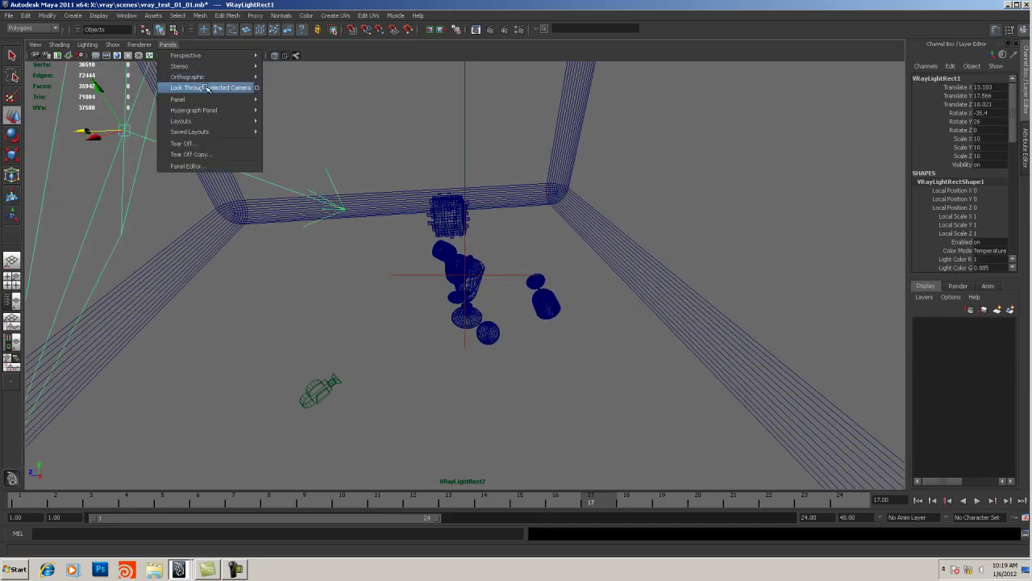
left_click(205, 87)
left_click_drag(315, 191, 406, 184, "alt")
right_click_drag(405, 185, 632, 127, "alt")
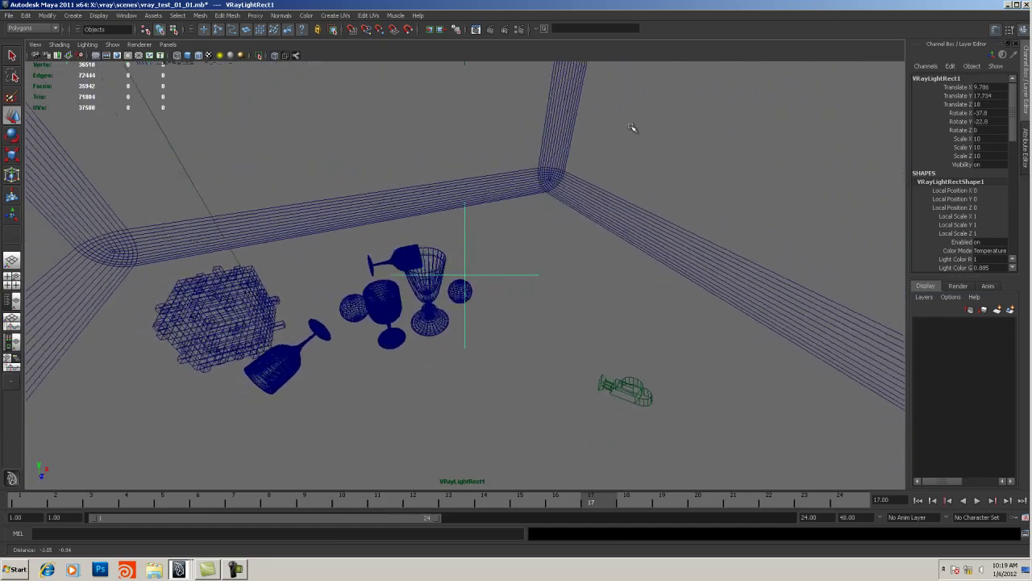
left_click_drag(162, 350, 427, 292, "alt")
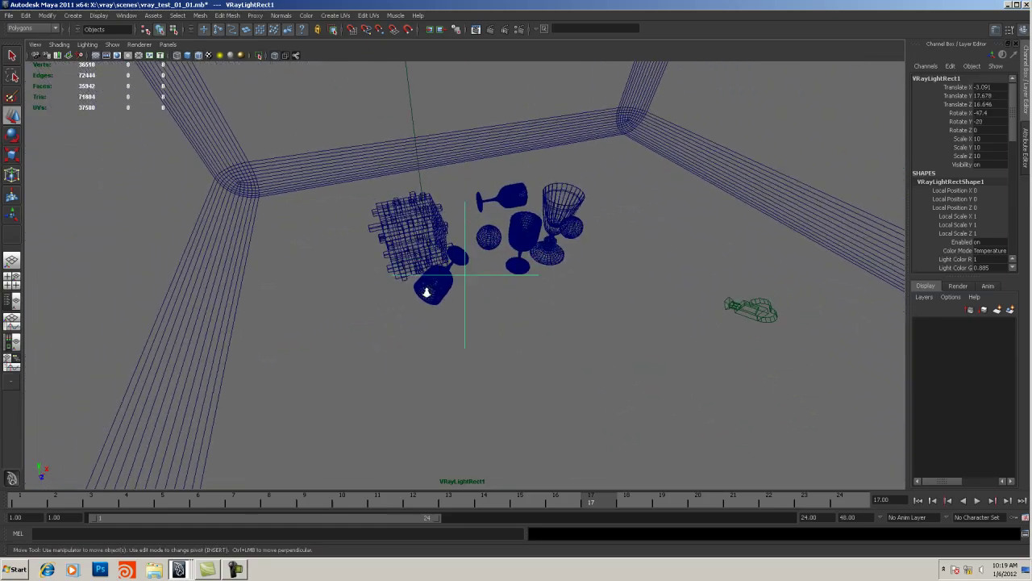
right_click_drag(426, 292, 510, 218, "alt")
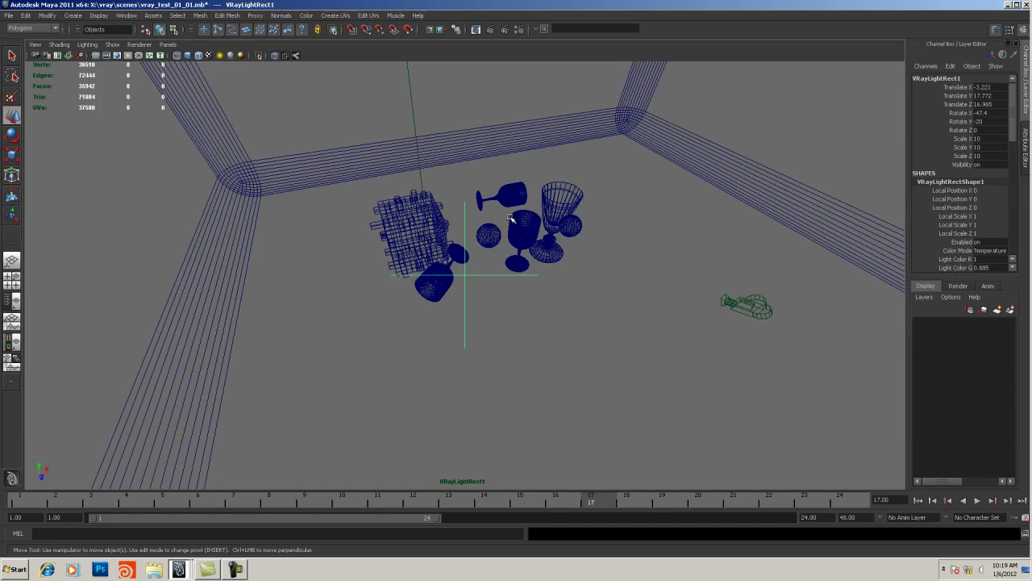
Step: Return the viewport to the camera_still view
left_click(167, 44)
mouse_move(186, 55)
left_click(300, 56)
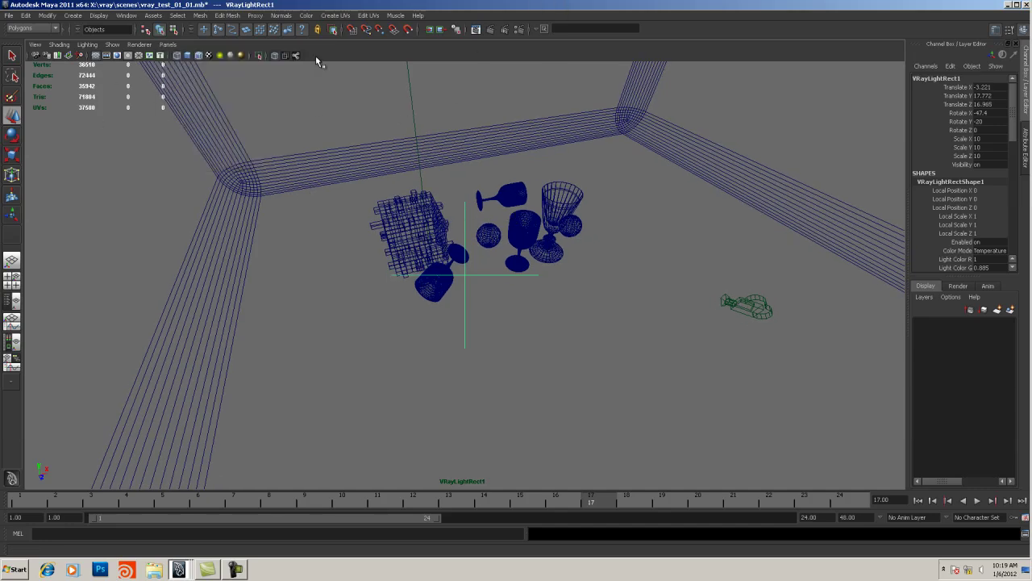
left_click(167, 45)
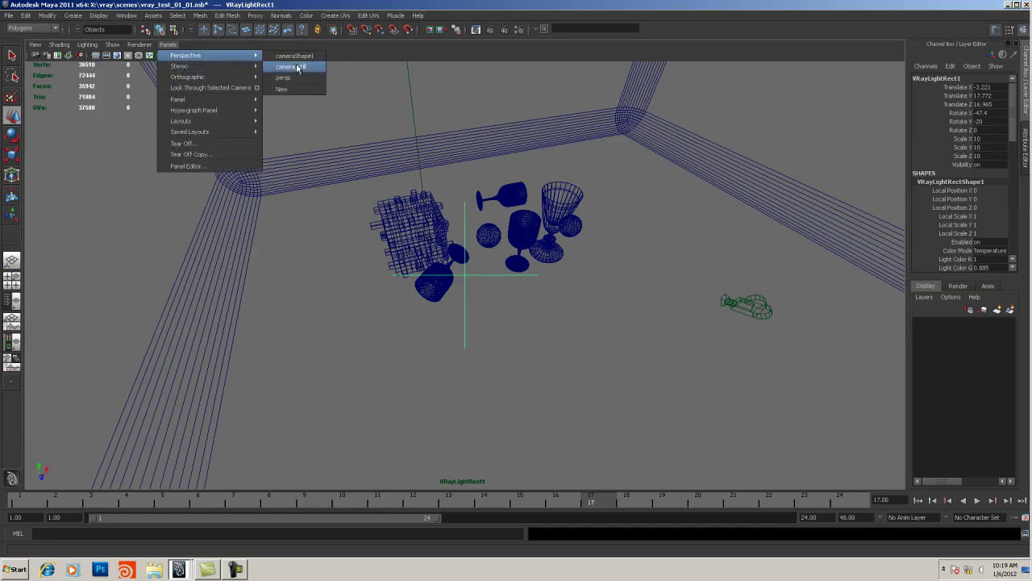
left_click(297, 68)
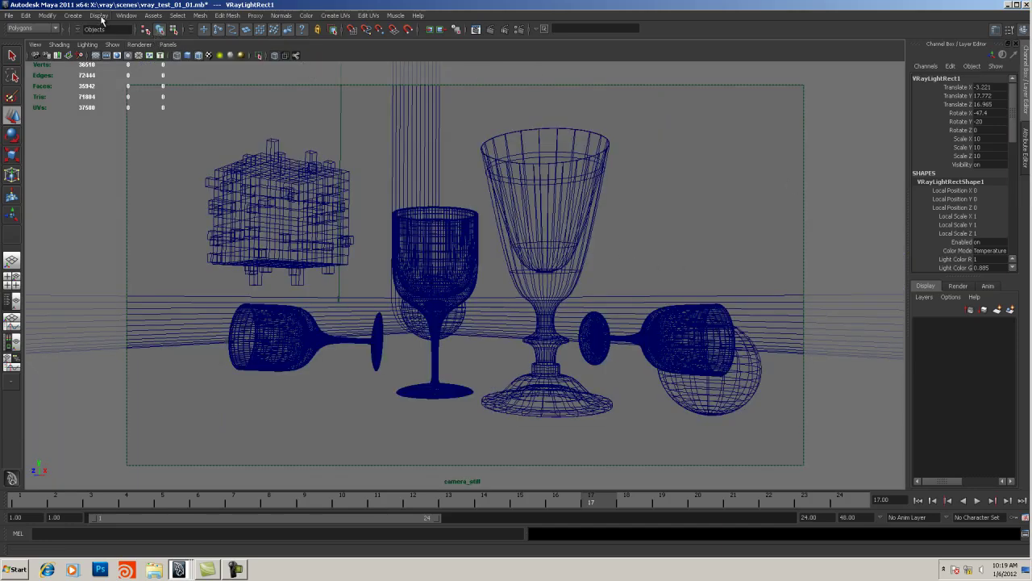
Step: Pick VRayLightRect2 in the Outliner and show its shape attributes in the Attribute Editor
left_click(127, 16)
left_click(138, 97)
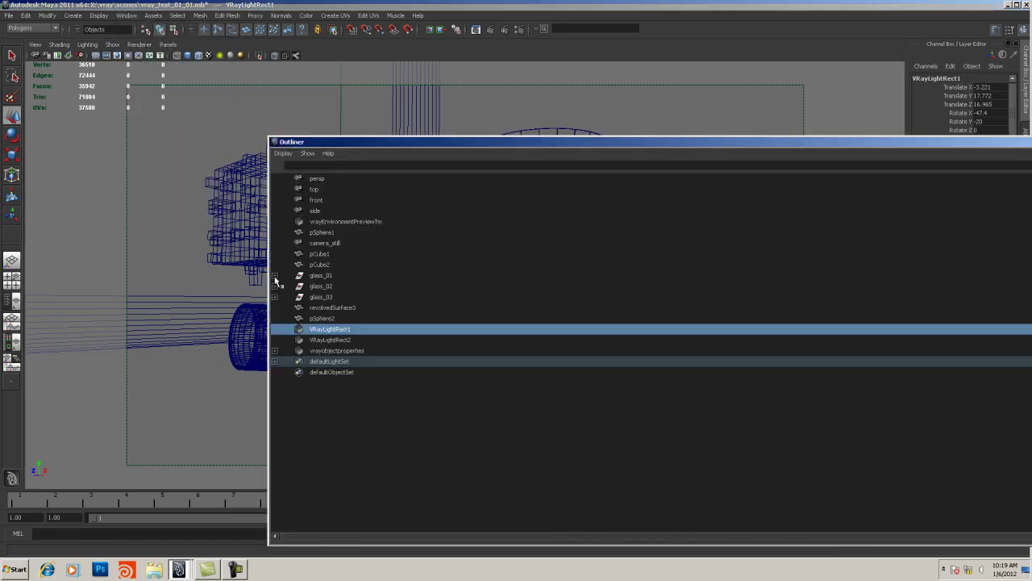
left_click(342, 340)
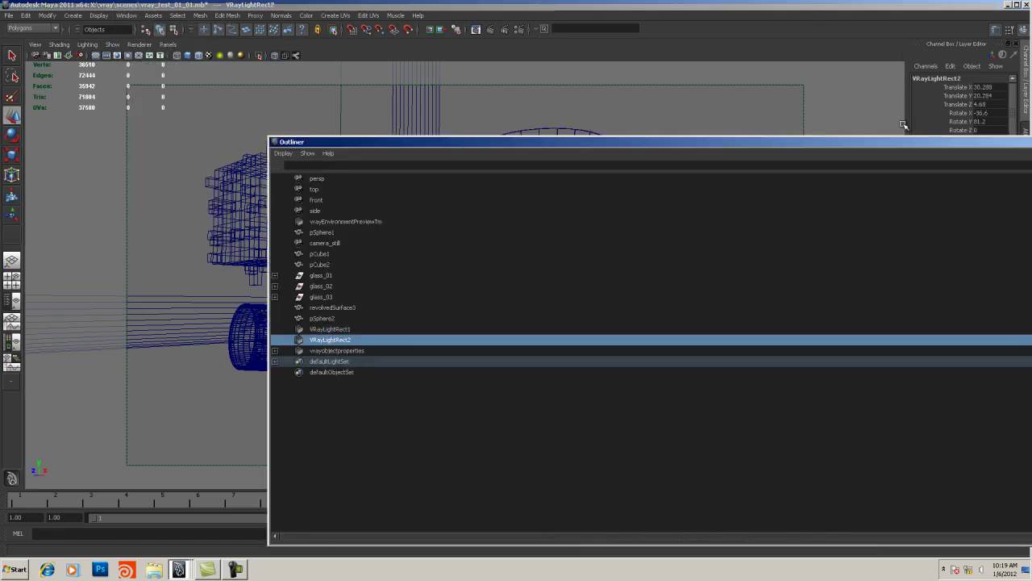
left_click_drag(1018, 142, 194, 88)
left_click(225, 89)
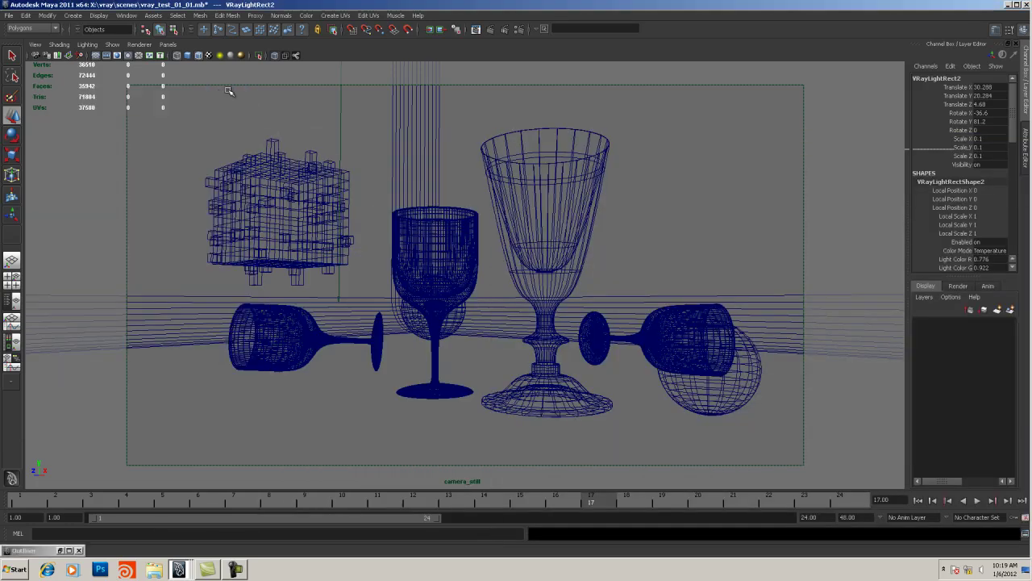
left_click(1026, 154)
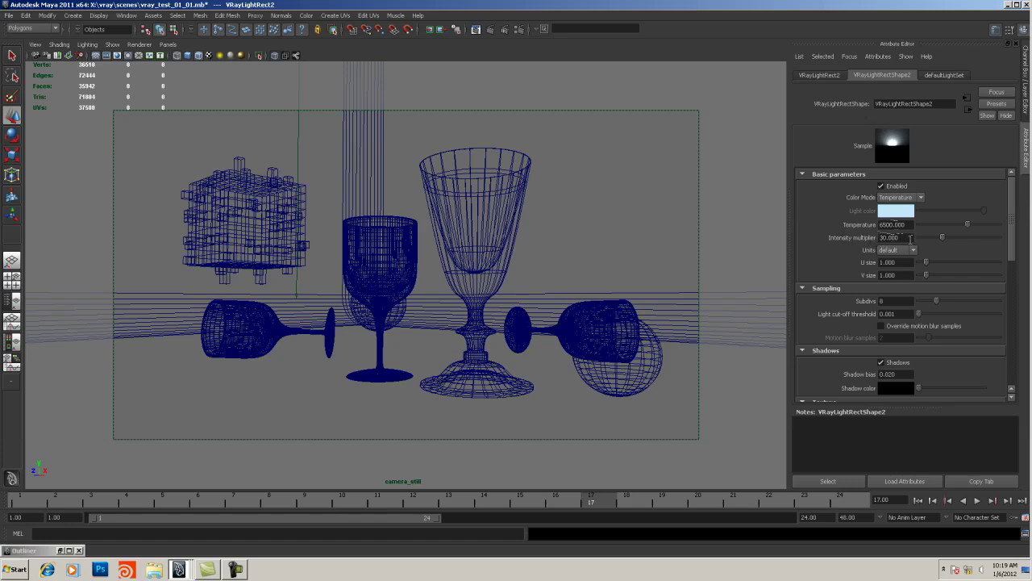
Step: Change the second rectangle light's intensity multiplier from 30 to 20000
left_click_drag(909, 238, 862, 237)
key("Return")
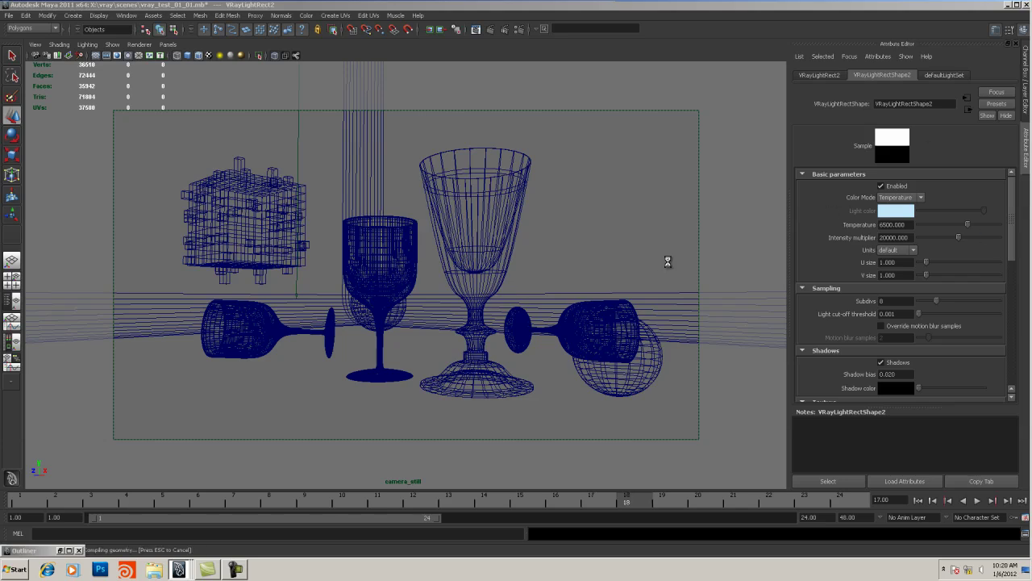
Step: Switch to the V-Ray frame buffer to test-render the scene with the 20000-intensity light
key("alt+Tab")
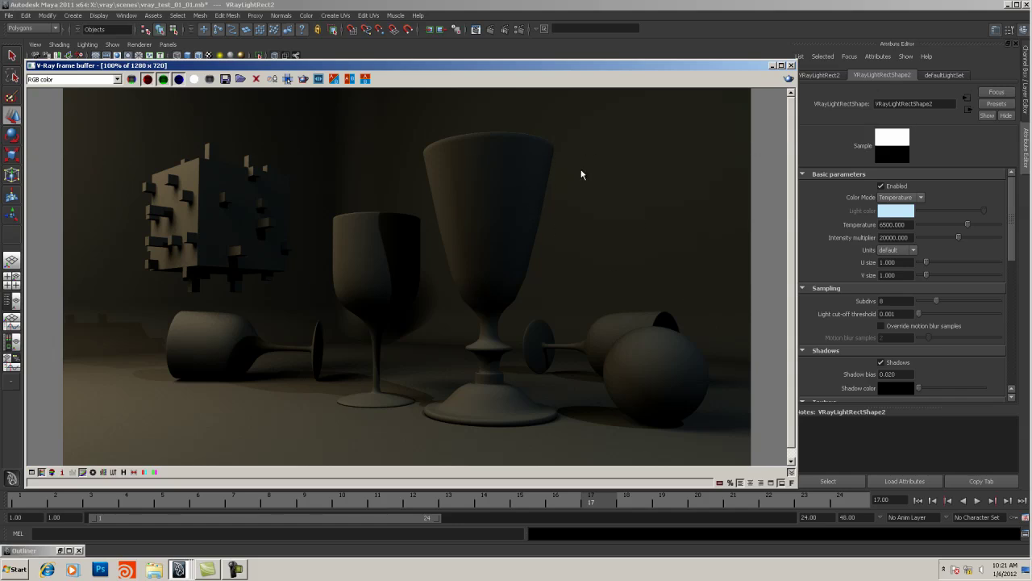
Step: Raise the second light's intensity multiplier from 20000 to 40000
left_click(882, 237)
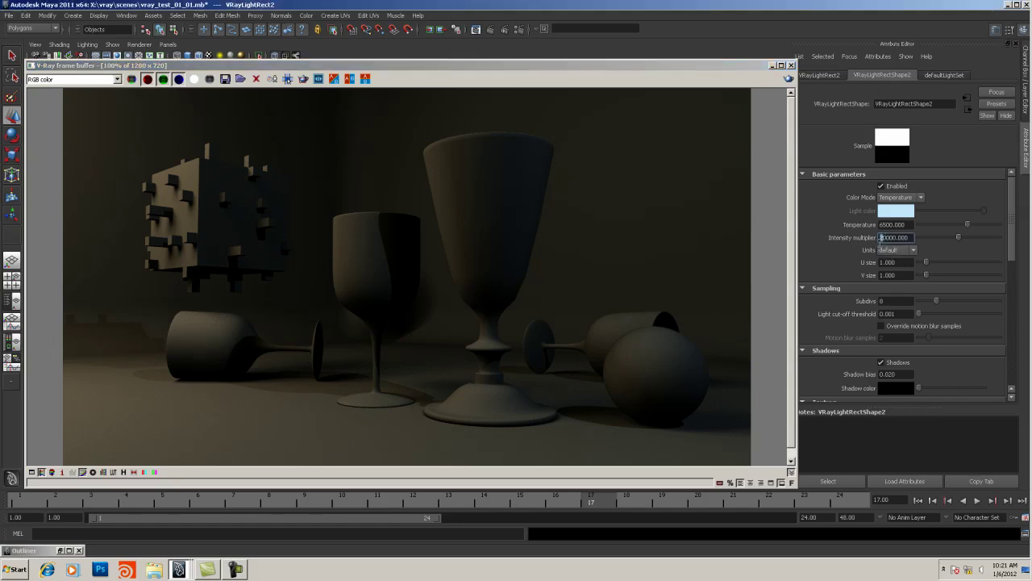
key("Delete")
type("4")
key("Return")
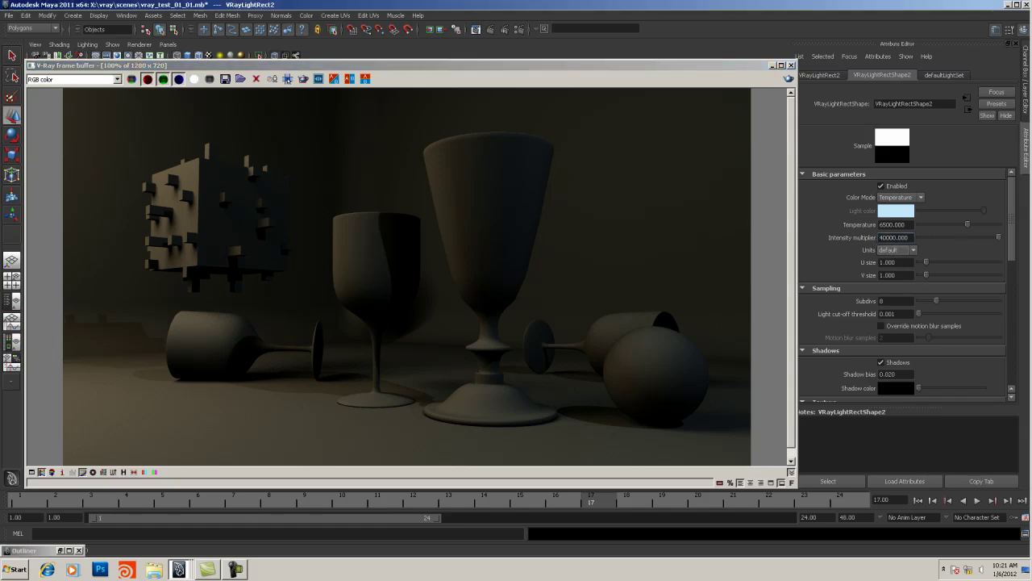